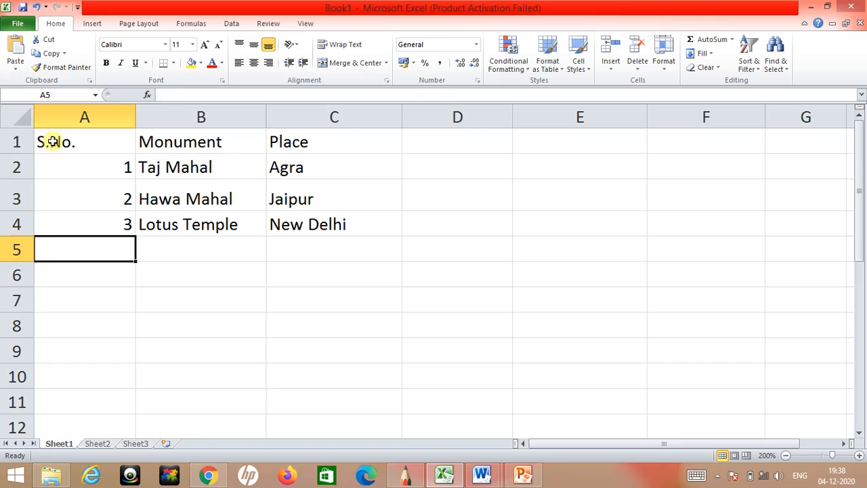
# - Select single cells A1, A2 and C6 in turn, and the blank range C6:D8
pyautogui.click(52, 142)
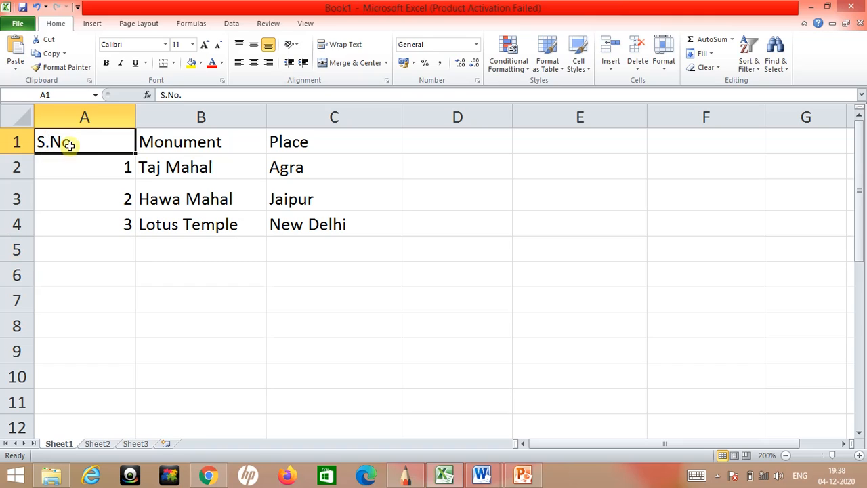
pyautogui.click(73, 167)
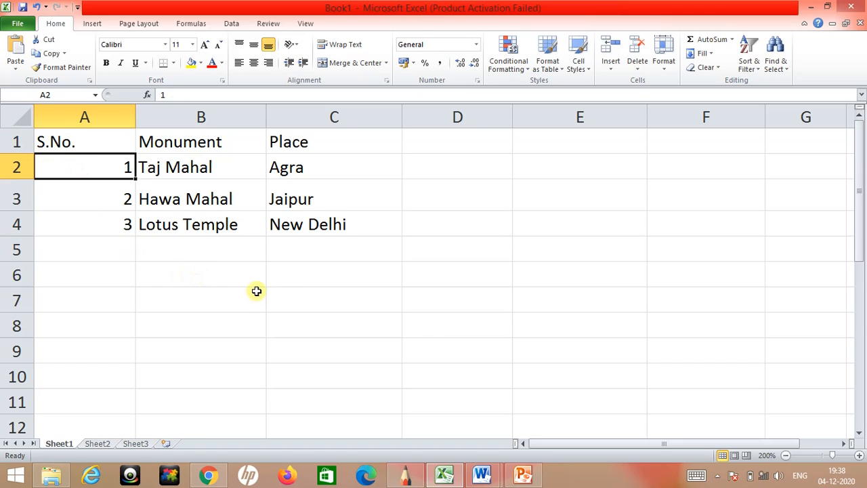
pyautogui.click(284, 276)
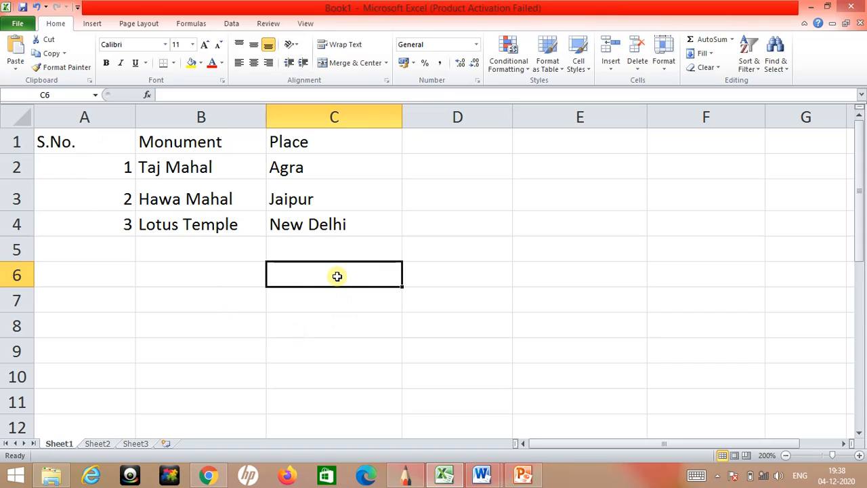
pyautogui.moveTo(336, 276); pyautogui.dragTo(444, 318)
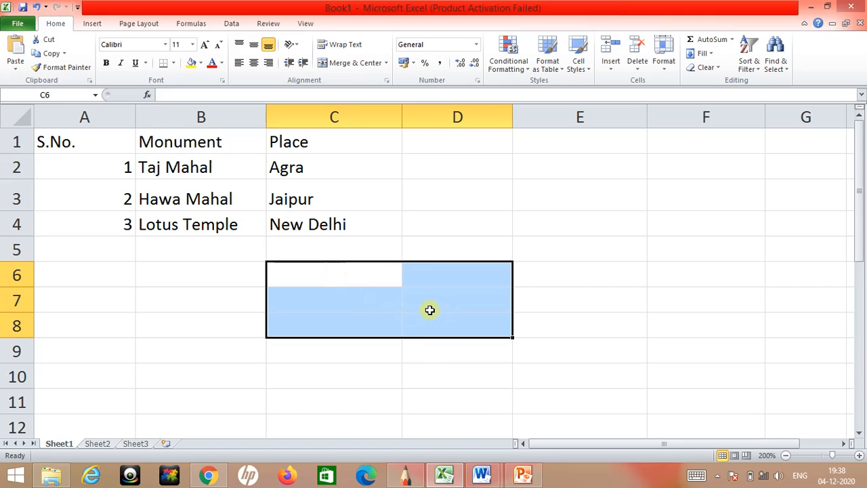
pyautogui.click(146, 273)
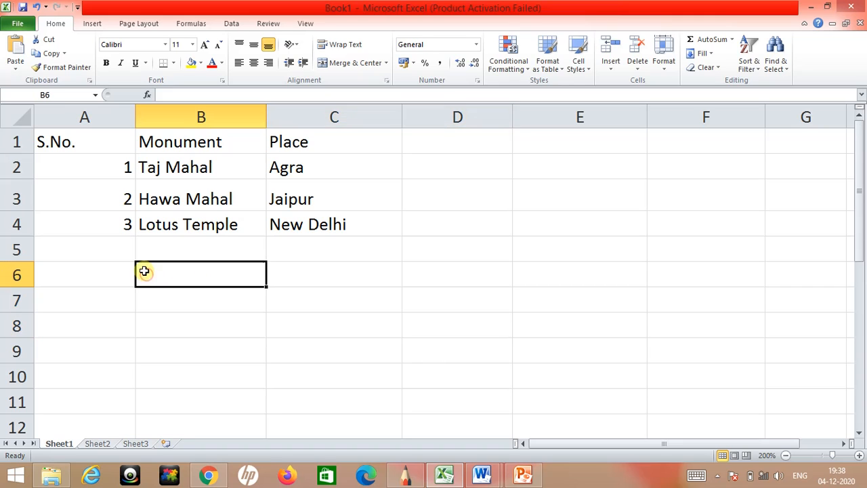
# - Select the whole monument table, A1:C4, and deselect it
pyautogui.click(60, 142)
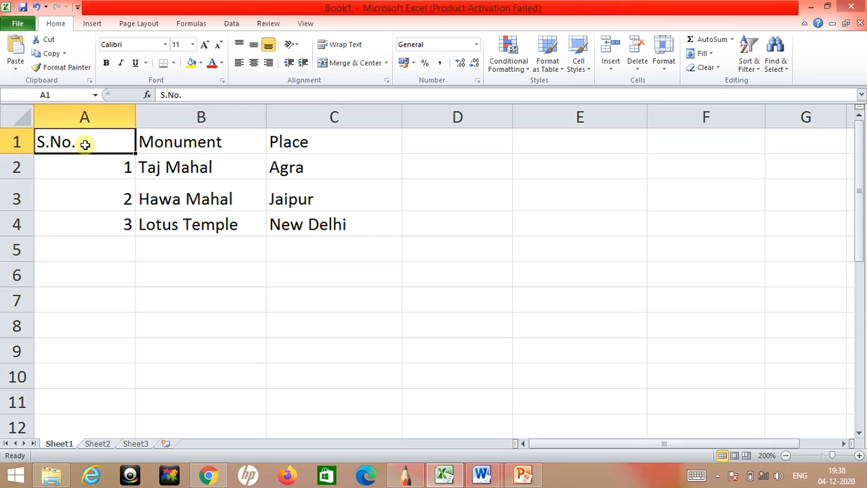
pyautogui.moveTo(87, 145); pyautogui.dragTo(313, 228)
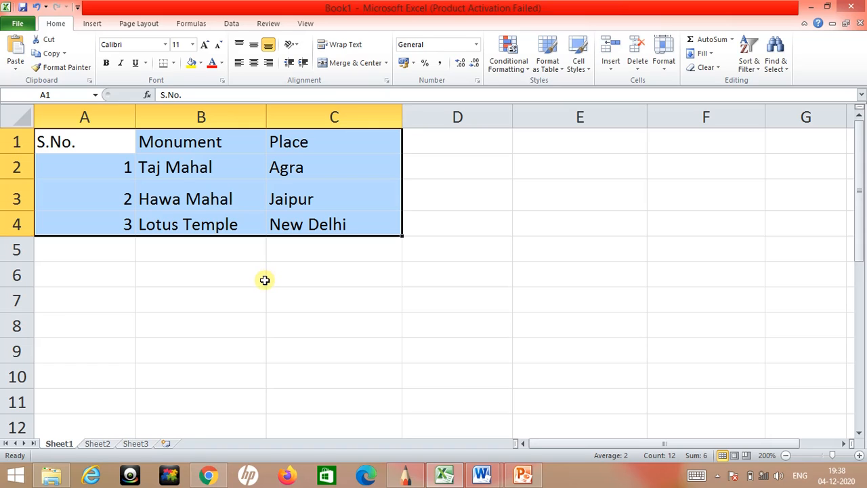
pyautogui.click(228, 277)
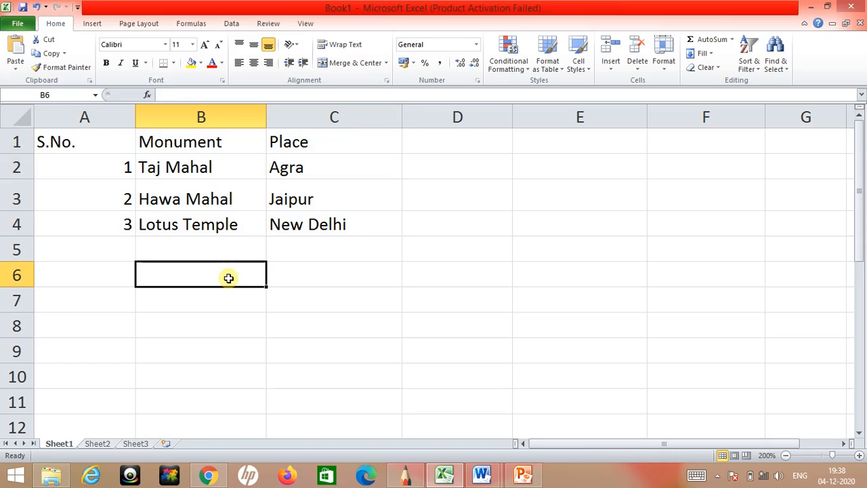
# - Replace the monument name in cell B4 with India Gate
pyautogui.click(71, 168)
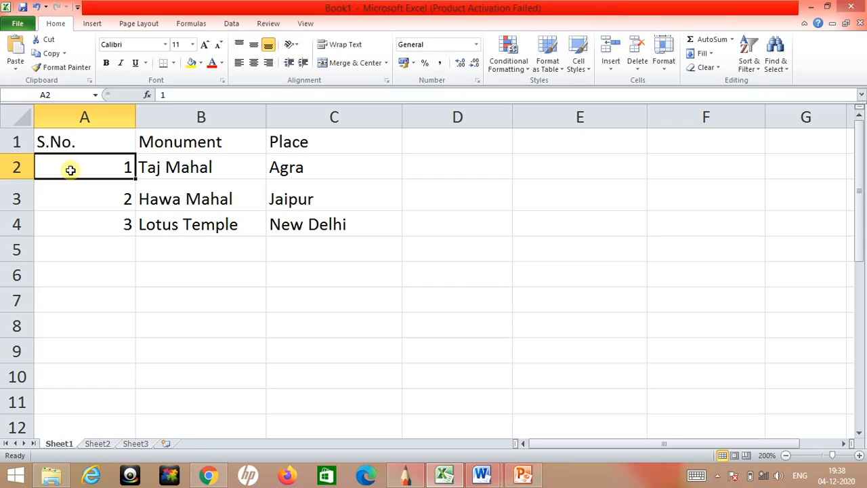
pyautogui.click(172, 168)
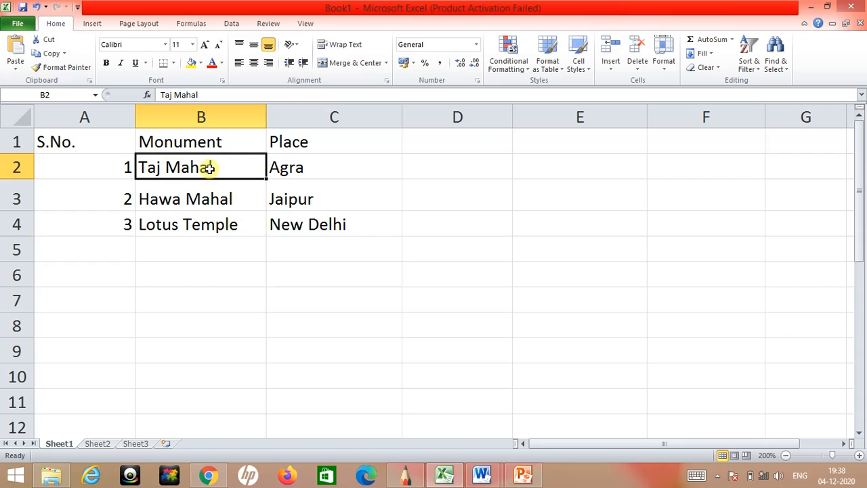
pyautogui.click(190, 226)
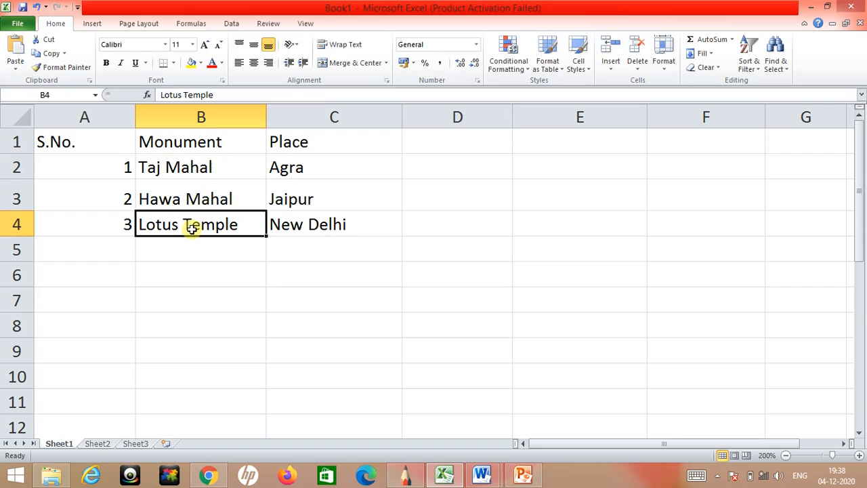
pyautogui.doubleClick(242, 225)
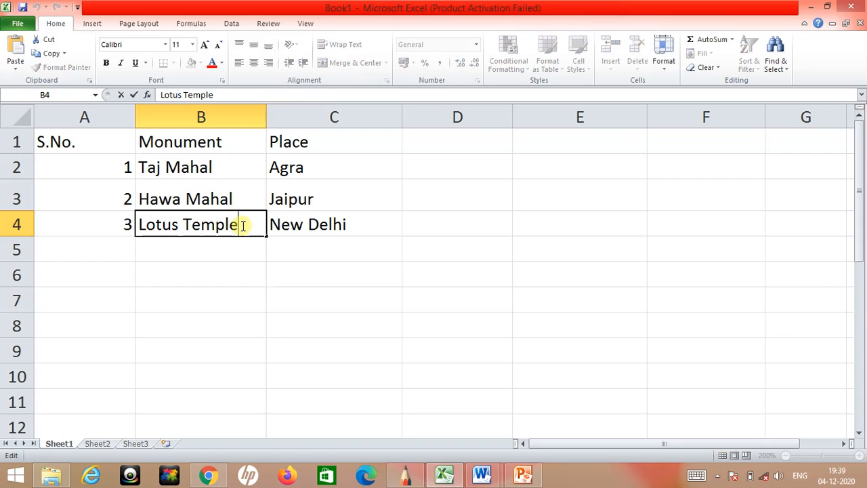
pyautogui.press('BackSpace')
pyautogui.press('BackSpace')
pyautogui.press('BackSpace')
pyautogui.press('BackSpace')
pyautogui.press('BackSpace')
pyautogui.press('BackSpace')
pyautogui.press('BackSpace')
pyautogui.press('BackSpace')
pyautogui.press('BackSpace')
pyautogui.press('BackSpace')
pyautogui.press('BackSpace')
pyautogui.press('BackSpace')
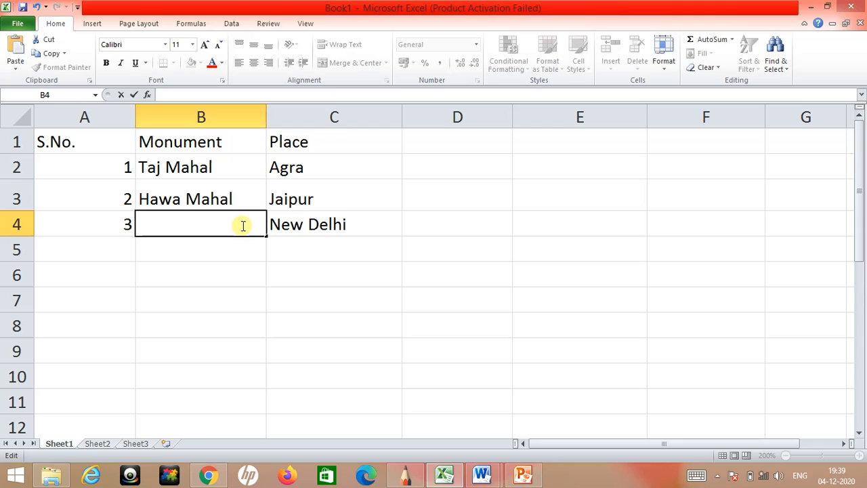
pyautogui.write('India')
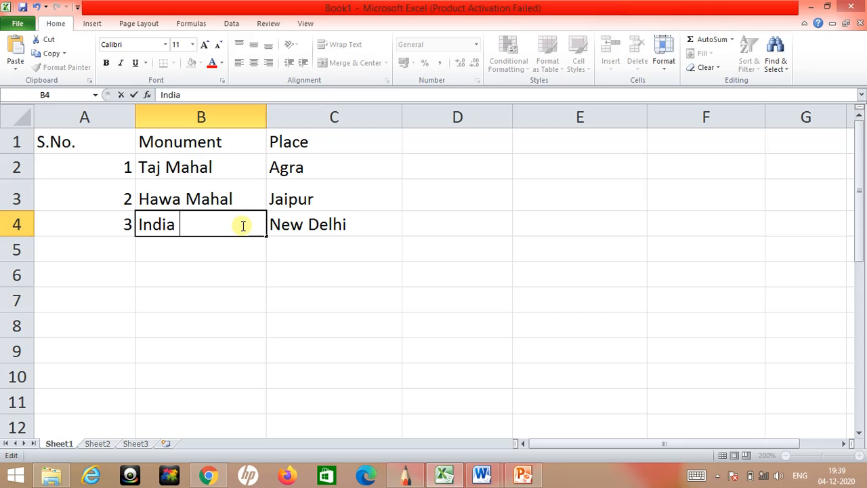
pyautogui.write(' Gate')
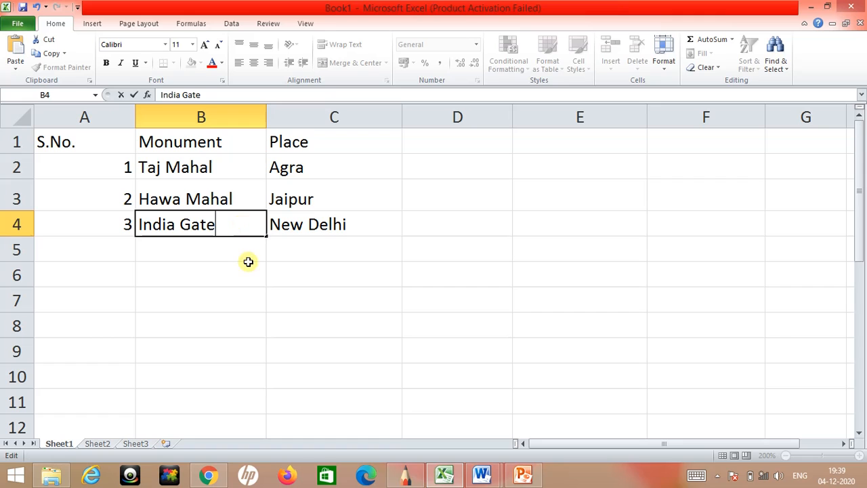
pyautogui.click(232, 254)
pyautogui.click(218, 224)
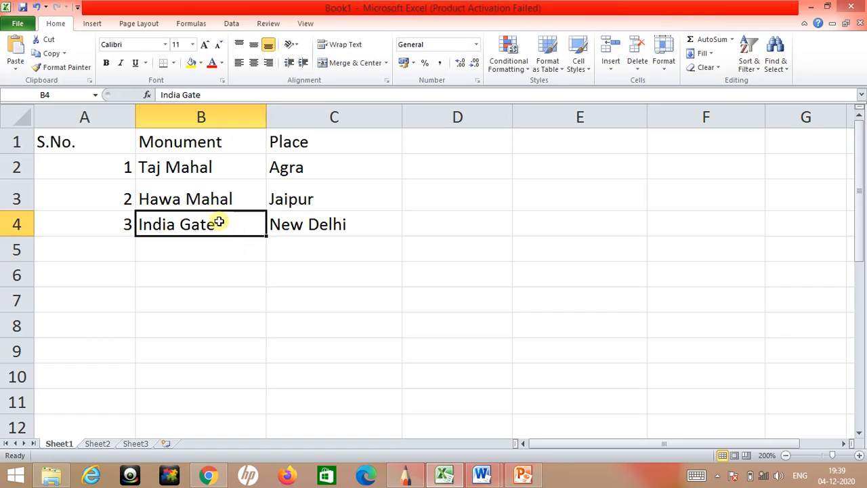
pyautogui.click(207, 200)
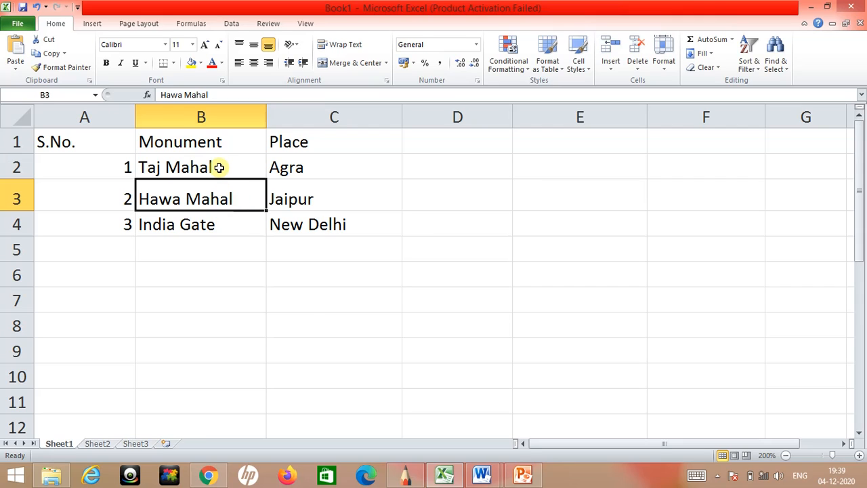
# - Add a fourth entry in row 5 with serial number 4, monument Mysore Palace and place Mysore
pyautogui.click(97, 250)
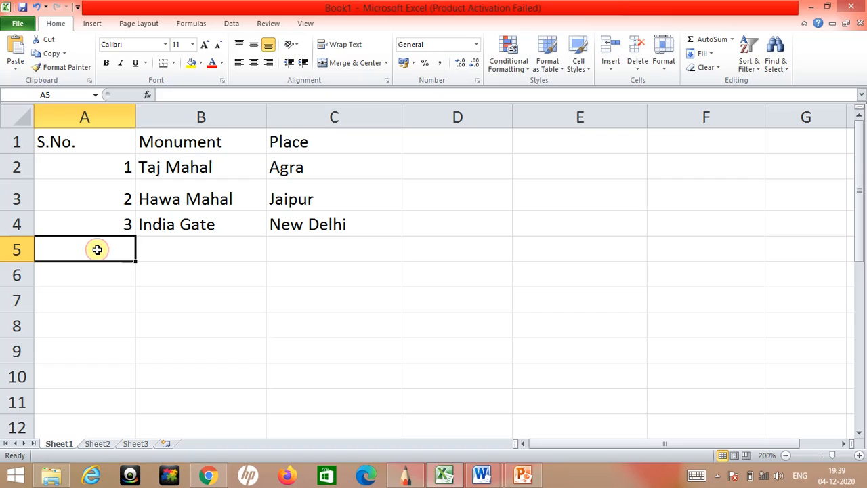
pyautogui.write('4')
pyautogui.press('Tab')
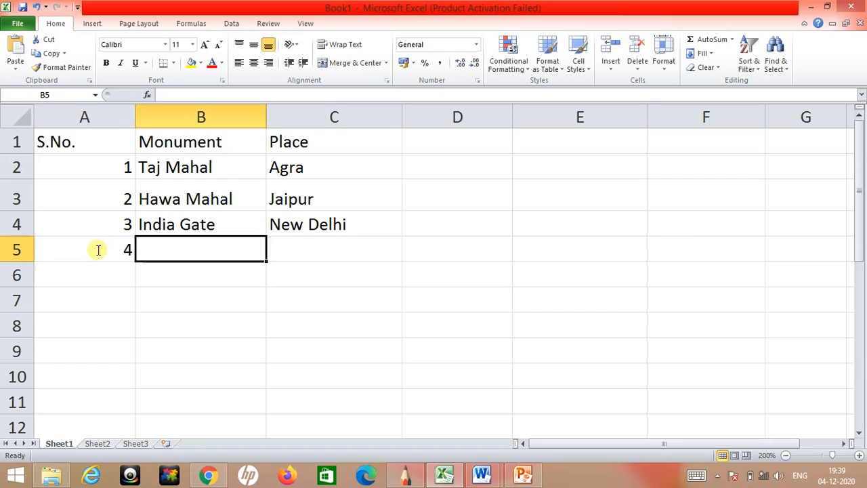
pyautogui.write('My')
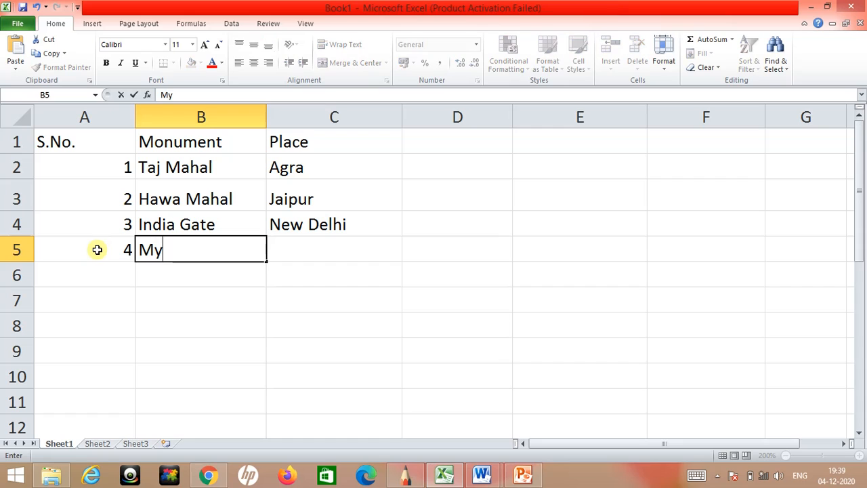
pyautogui.write('sore Palace')
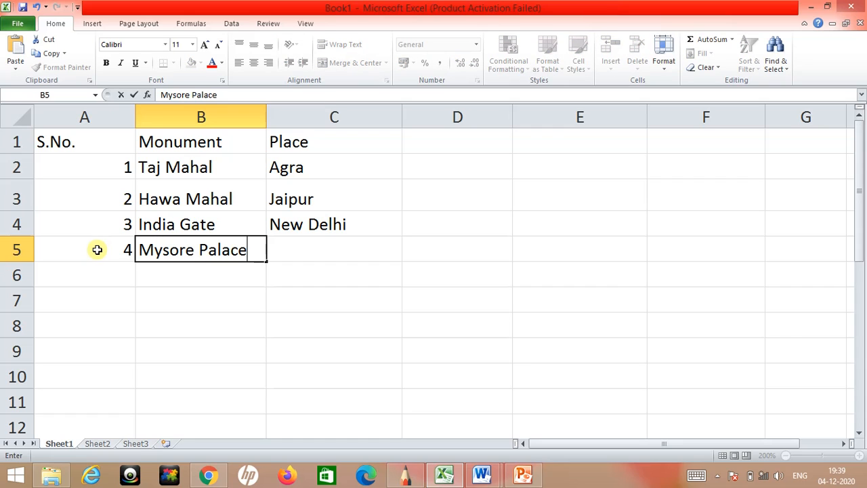
pyautogui.press('Tab')
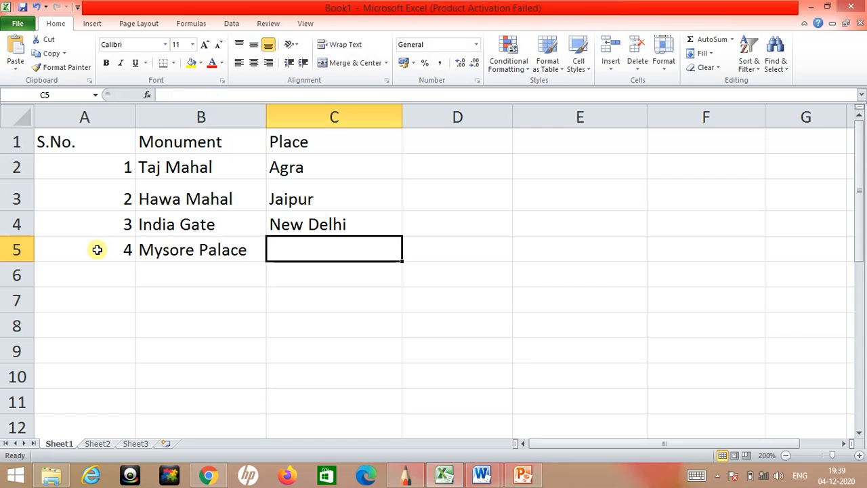
pyautogui.write('Mysro')
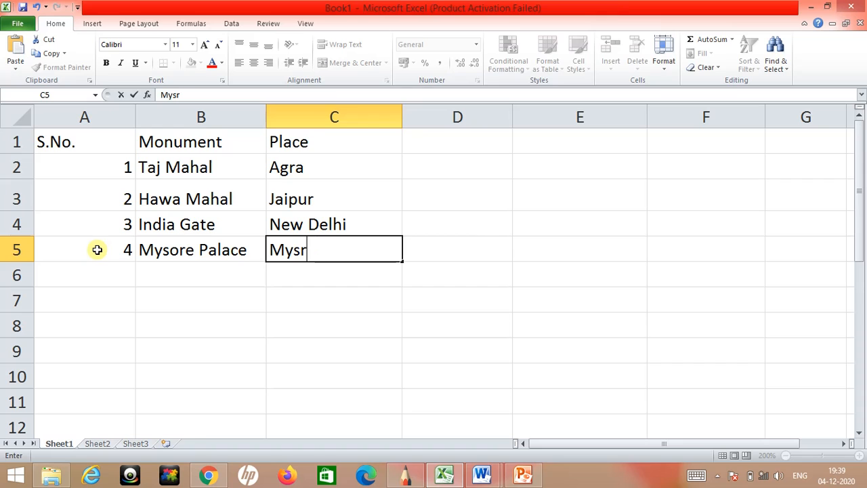
pyautogui.press('BackSpace')
pyautogui.write('ore')
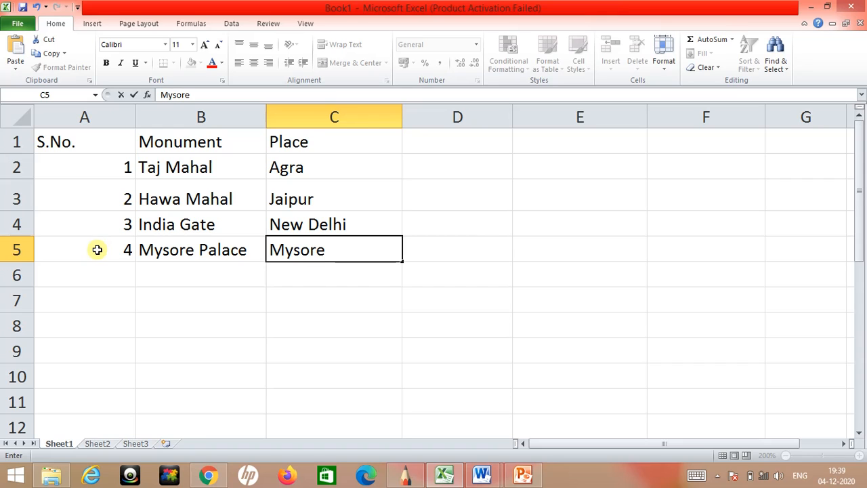
pyautogui.click(149, 278)
pyautogui.click(93, 325)
pyautogui.click(93, 325)
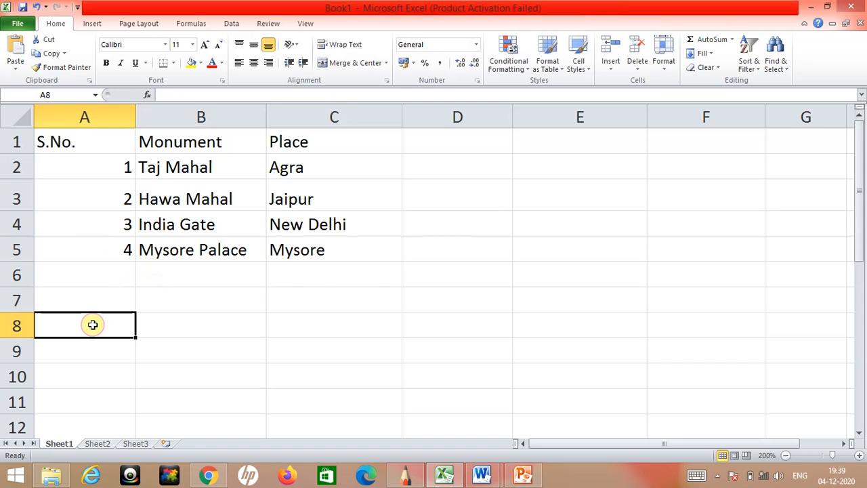
# - Clear the contents of the Mysore Palace entry in cells A5, B5 and C5
pyautogui.click(88, 251)
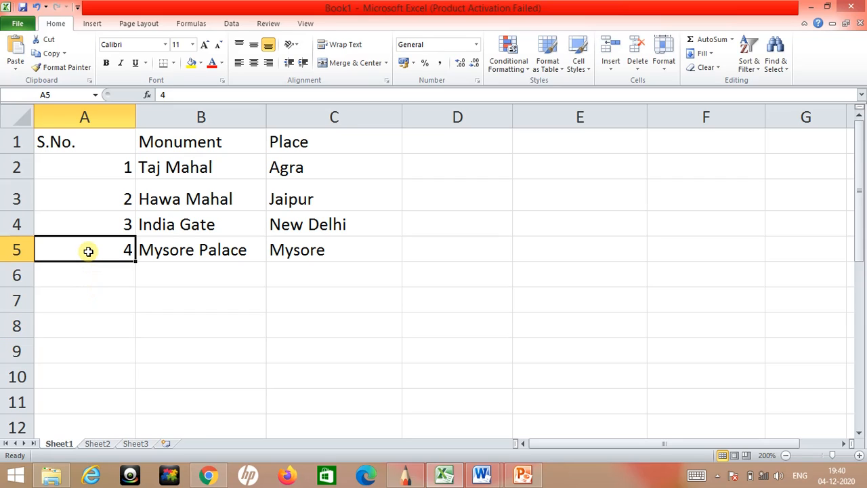
pyautogui.click(157, 254)
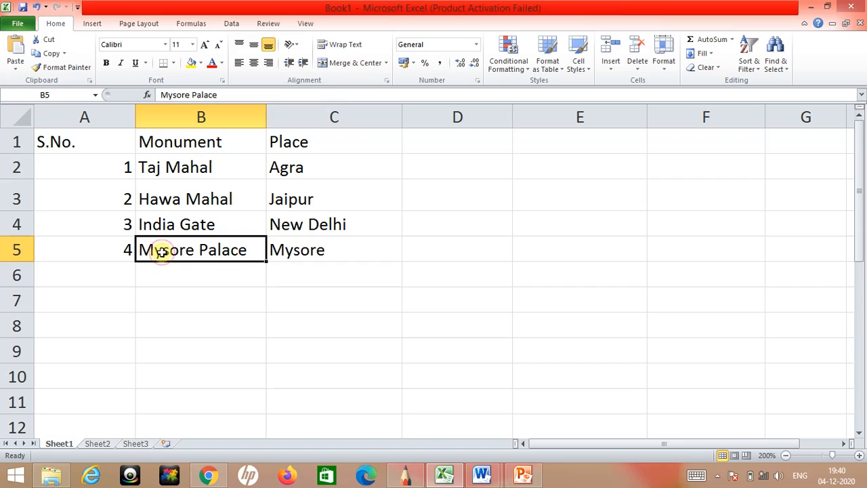
pyautogui.press('Delete')
pyautogui.click(307, 252)
pyautogui.press('Delete')
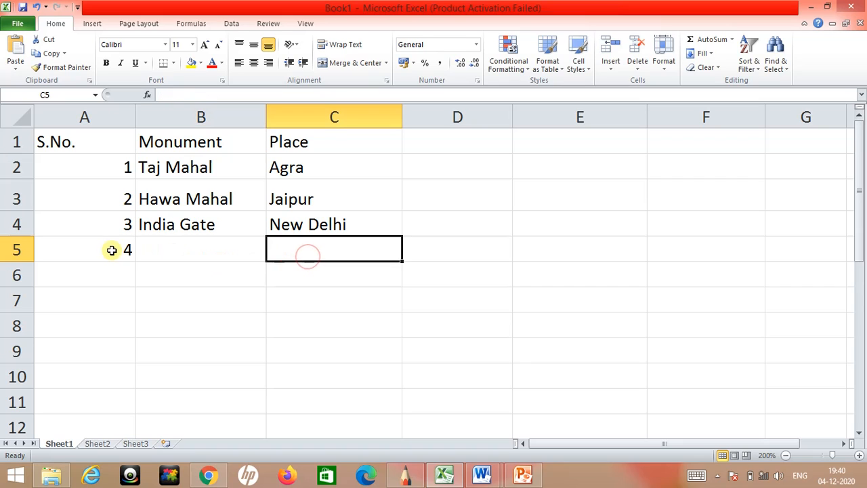
pyautogui.click(109, 249)
pyautogui.press('Delete')
pyautogui.click(145, 288)
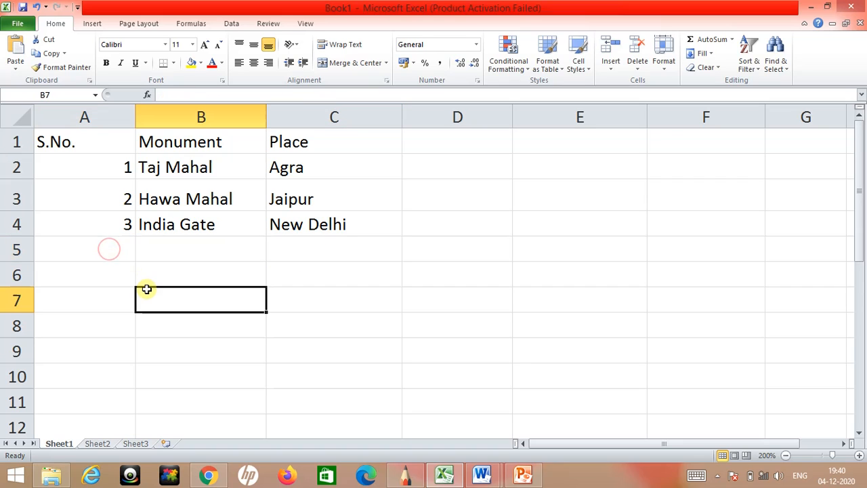
pyautogui.click(107, 246)
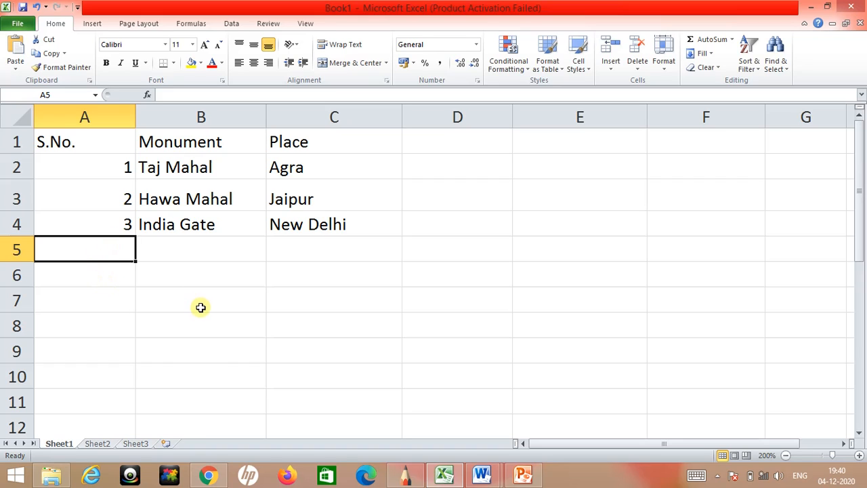
pyautogui.click(193, 275)
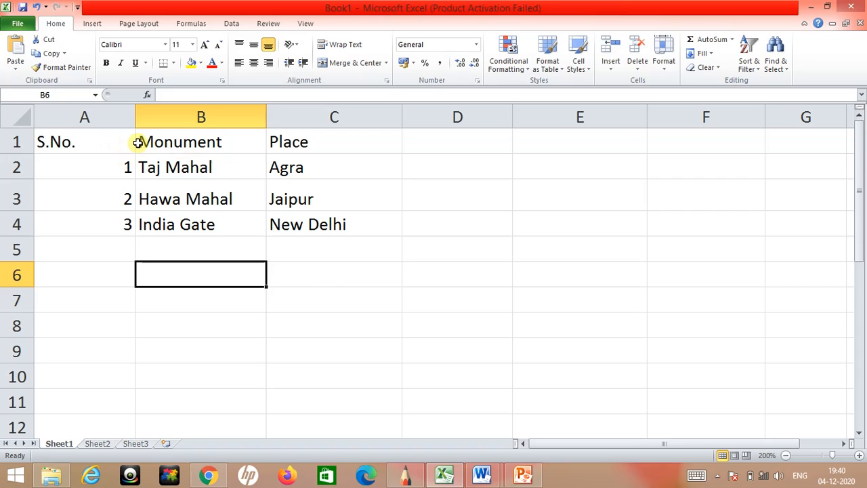
# - Set the font size of the heading cells A1:C1 to 20 and widen columns B and C
pyautogui.click(65, 143)
pyautogui.moveTo(92, 141); pyautogui.dragTo(306, 144)
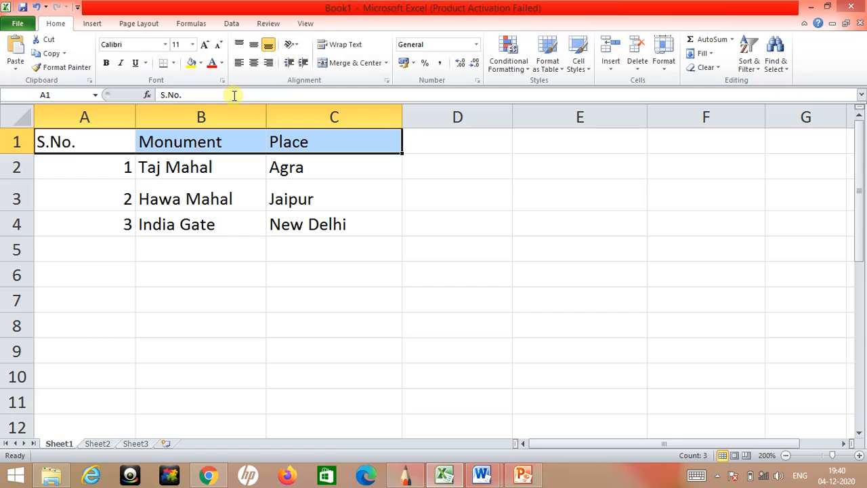
pyautogui.click(193, 45)
pyautogui.click(456, 174)
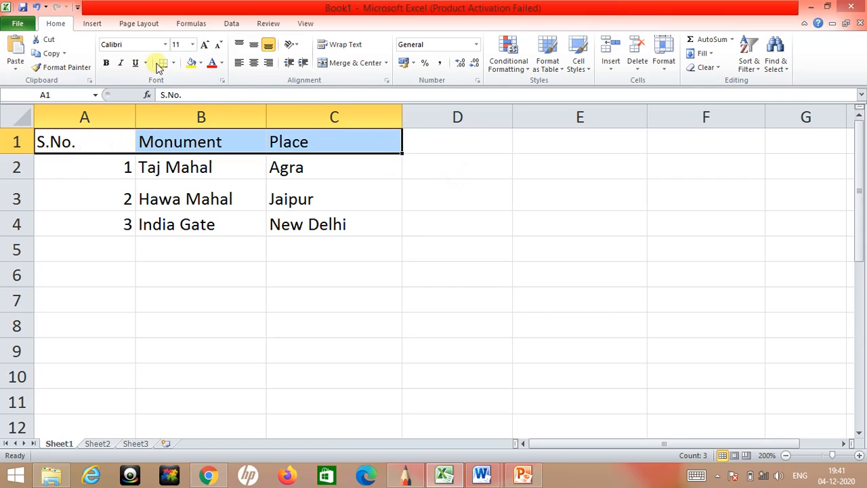
pyautogui.click(192, 45)
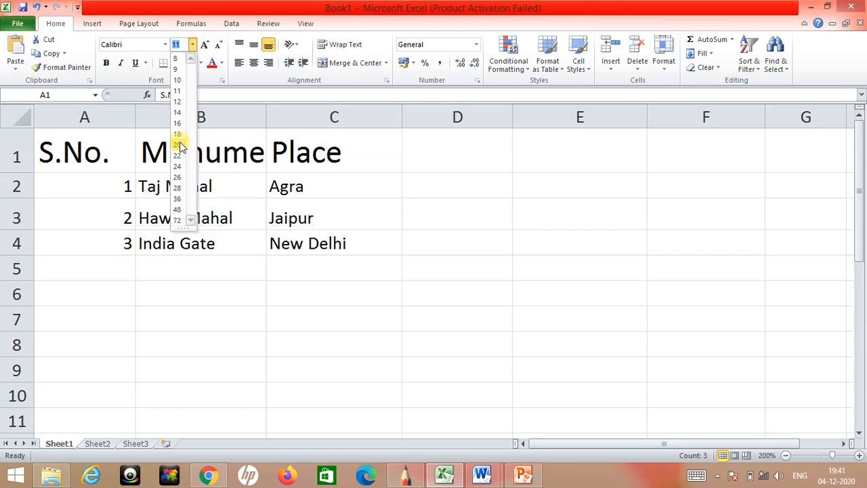
pyautogui.click(179, 142)
pyautogui.moveTo(268, 116); pyautogui.dragTo(316, 116)
pyautogui.moveTo(450, 116); pyautogui.dragTo(467, 118)
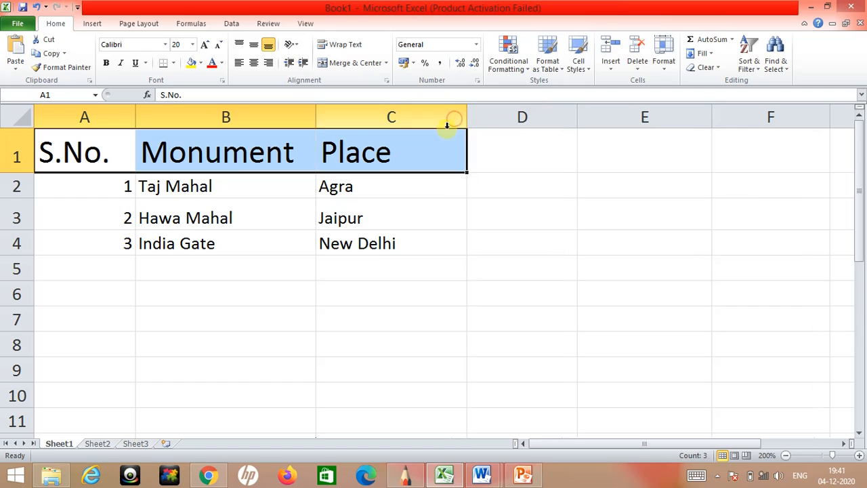
# - Widen column A slightly to give the S.No. heading more room
pyautogui.moveTo(133, 119); pyautogui.dragTo(147, 120)
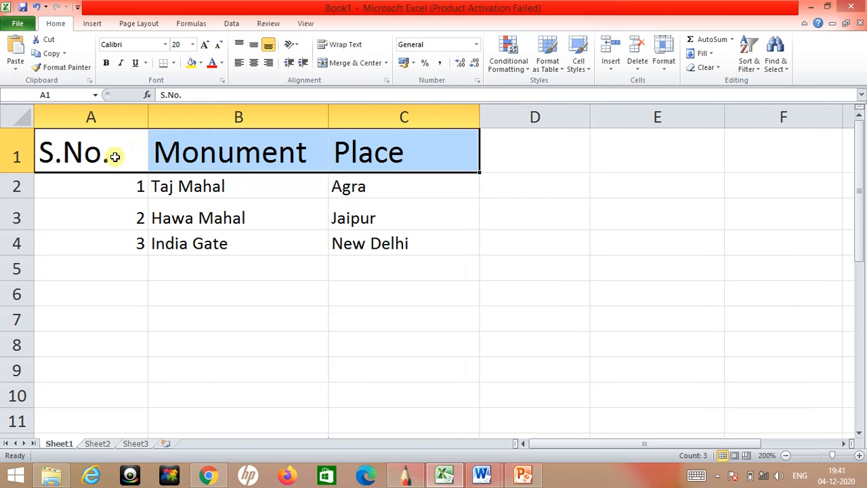
pyautogui.click(95, 187)
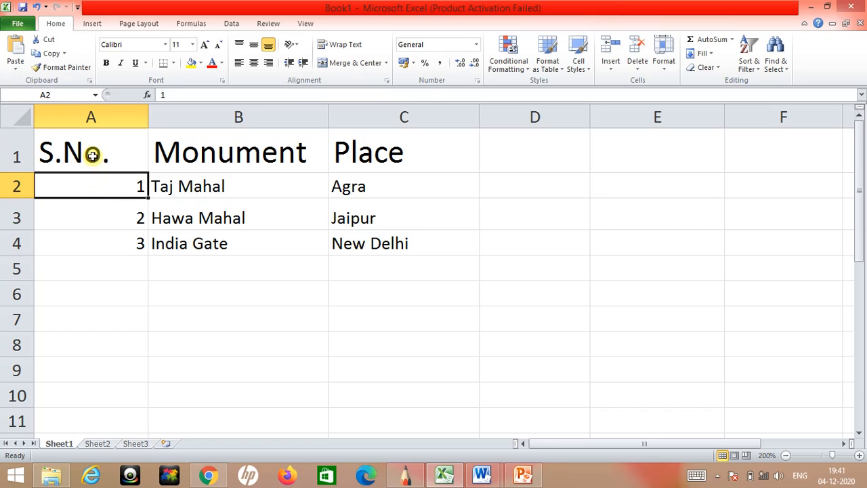
pyautogui.click(116, 142)
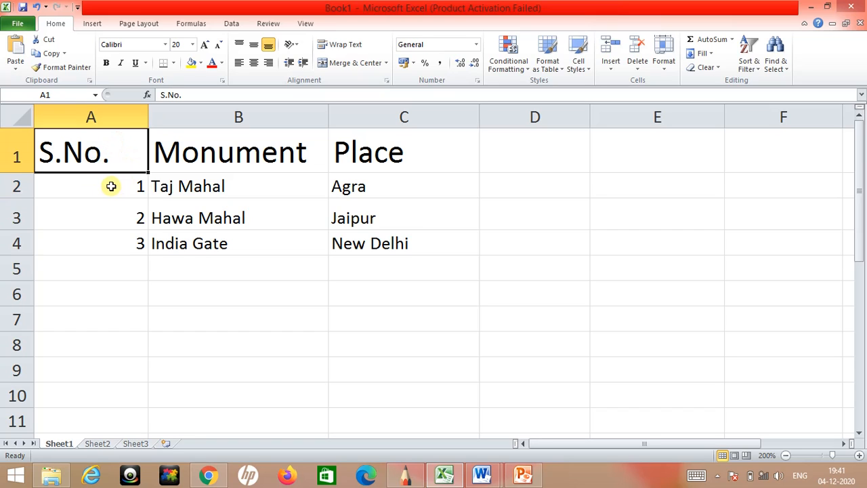
# - Change the font color of the Taj Mahal entry in cells A2:C2 to standard light blue
pyautogui.moveTo(109, 186); pyautogui.dragTo(416, 188)
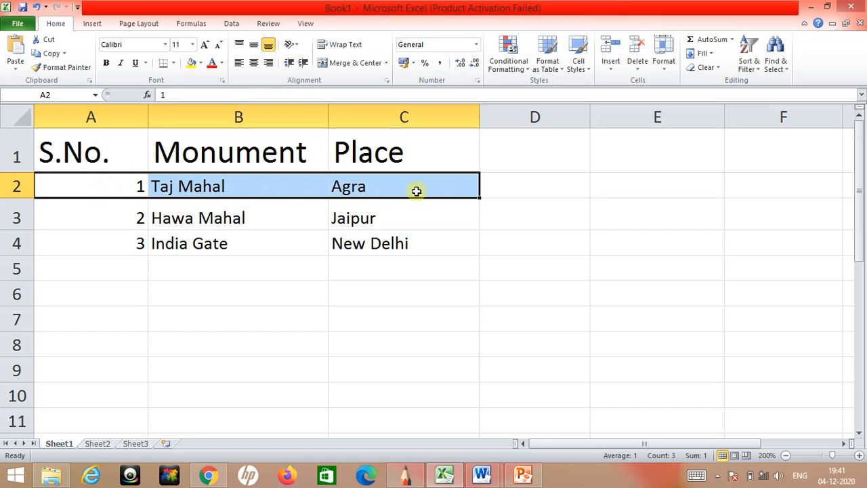
pyautogui.click(224, 62)
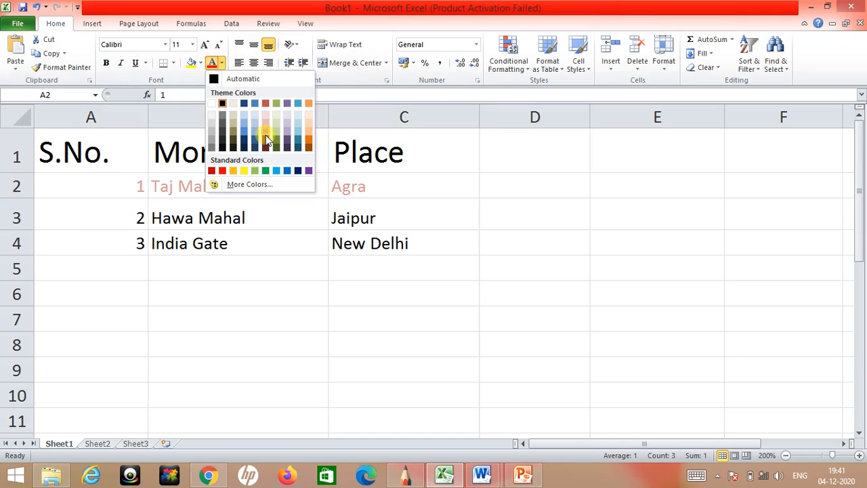
pyautogui.click(279, 175)
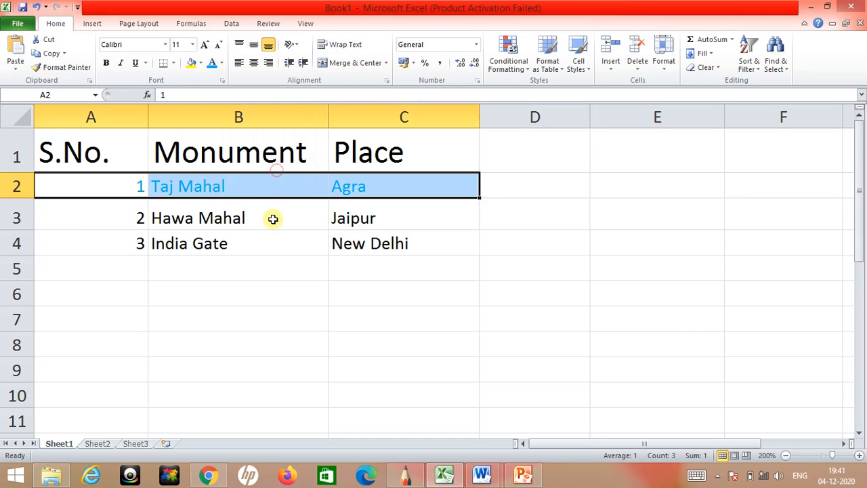
pyautogui.click(273, 219)
pyautogui.click(195, 328)
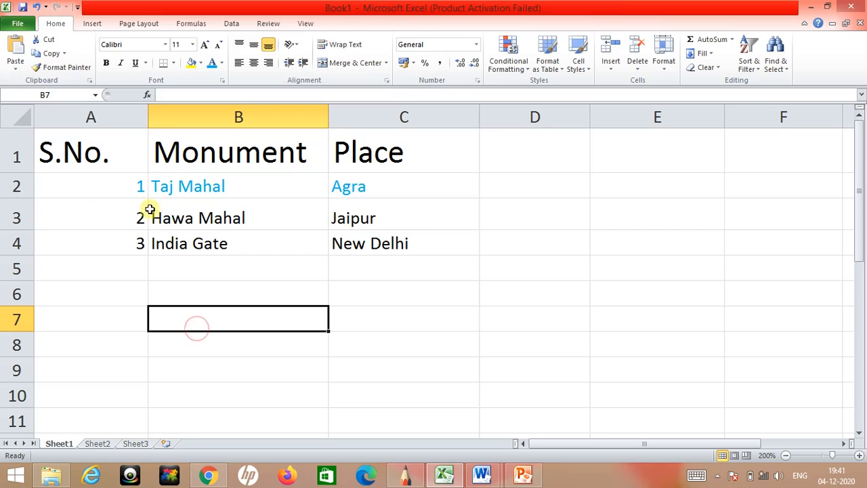
# - Fill the Hawa Mahal cell B3 with standard yellow
pyautogui.click(215, 219)
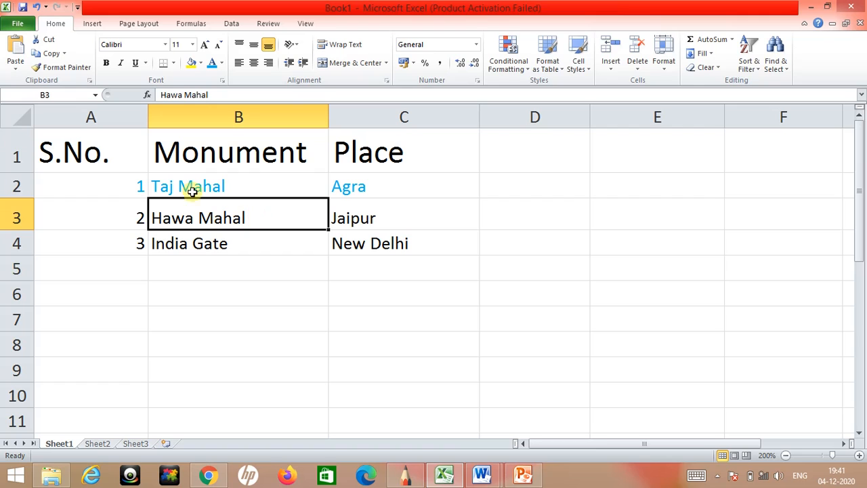
pyautogui.click(200, 62)
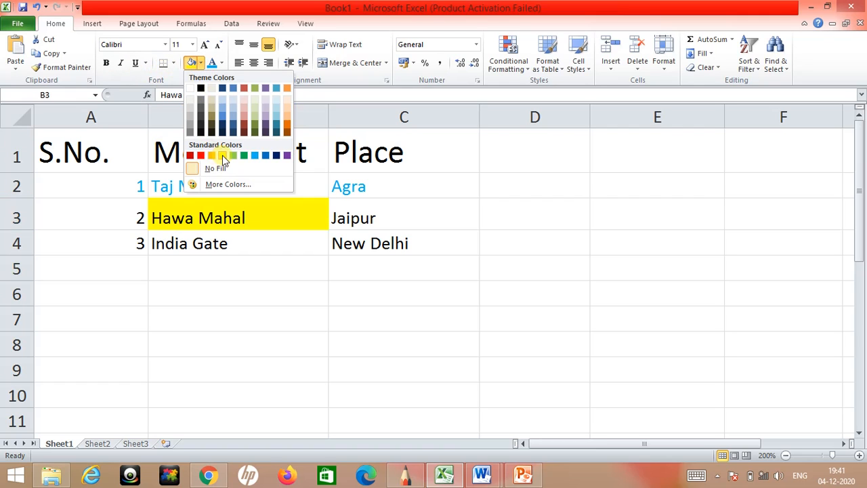
pyautogui.click(211, 156)
pyautogui.click(287, 257)
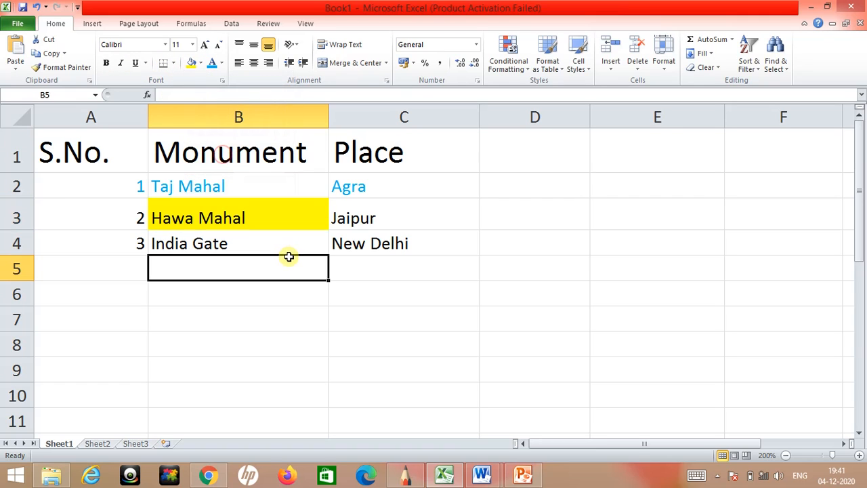
pyautogui.click(195, 217)
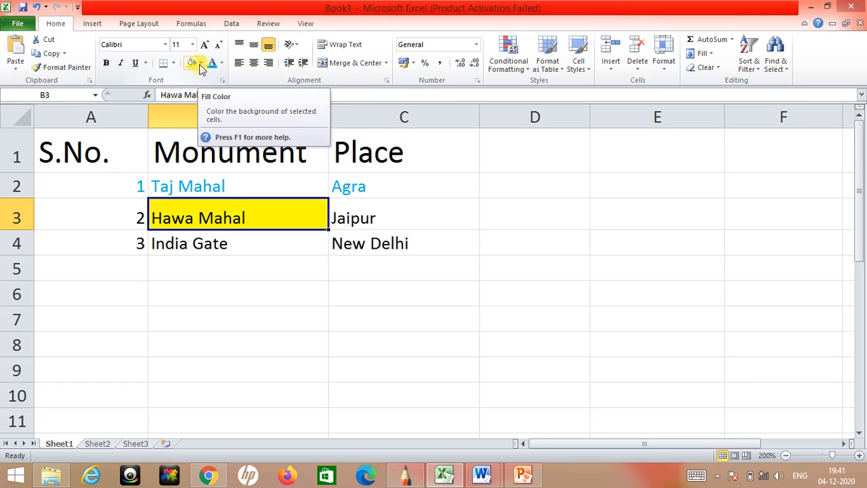
# - Fill the New Delhi cell C4 with standard light green
pyautogui.click(361, 245)
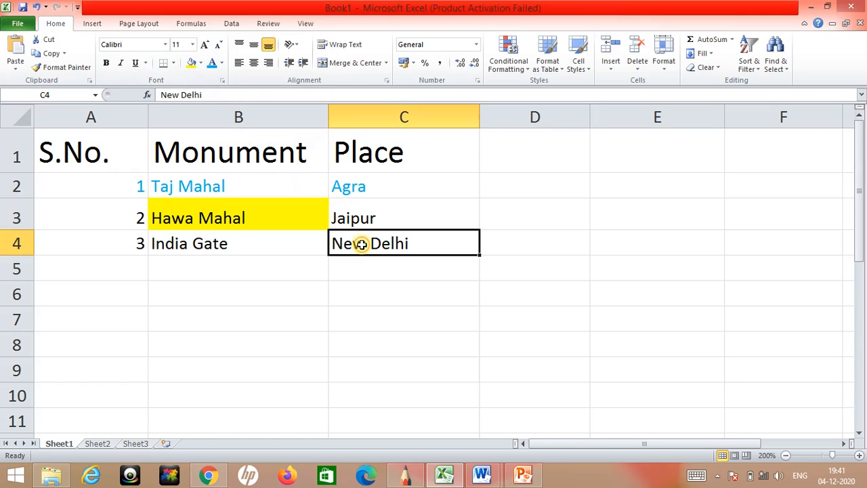
pyautogui.click(344, 272)
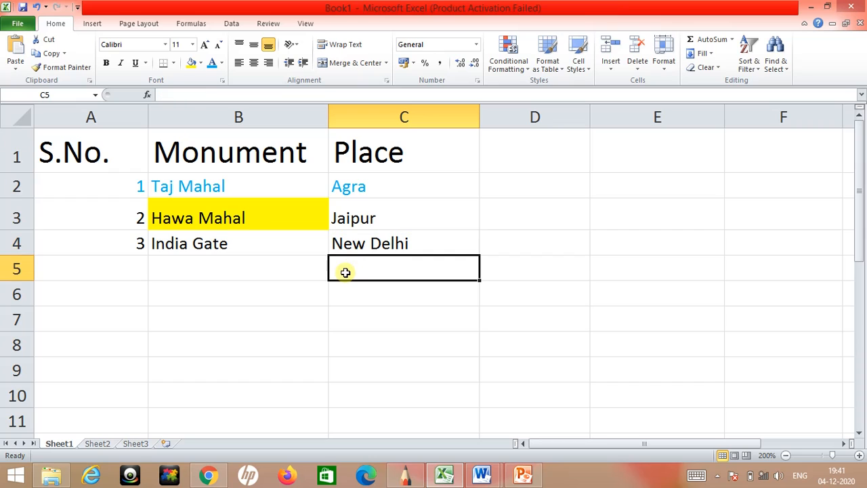
pyautogui.click(348, 242)
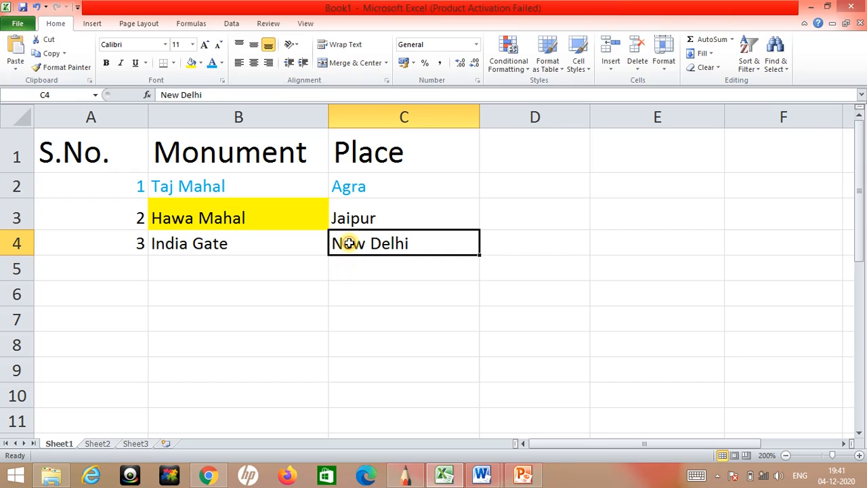
pyautogui.click(201, 63)
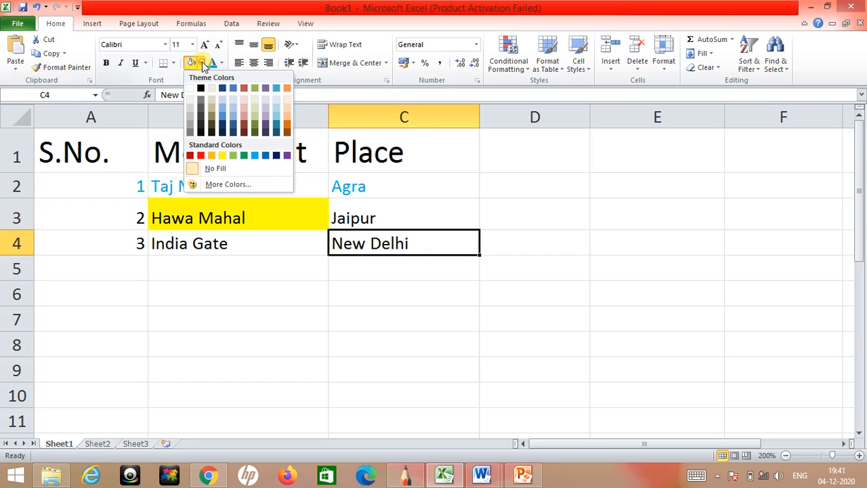
pyautogui.click(234, 156)
pyautogui.click(393, 273)
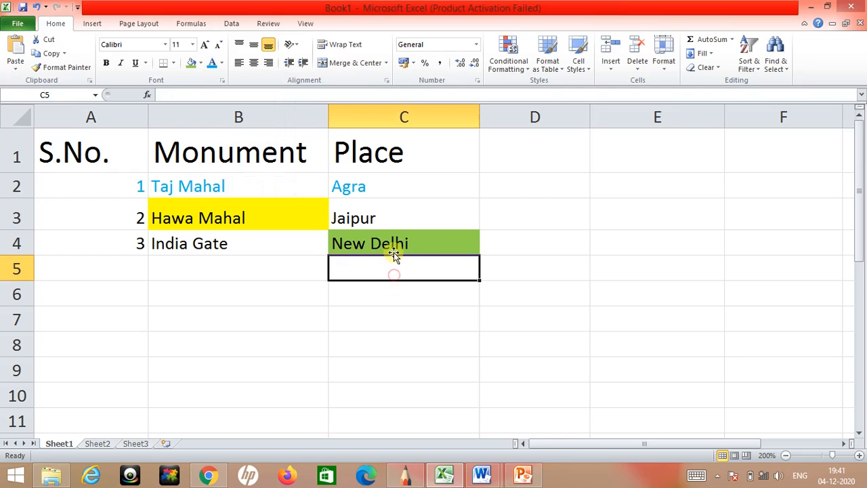
pyautogui.click(377, 314)
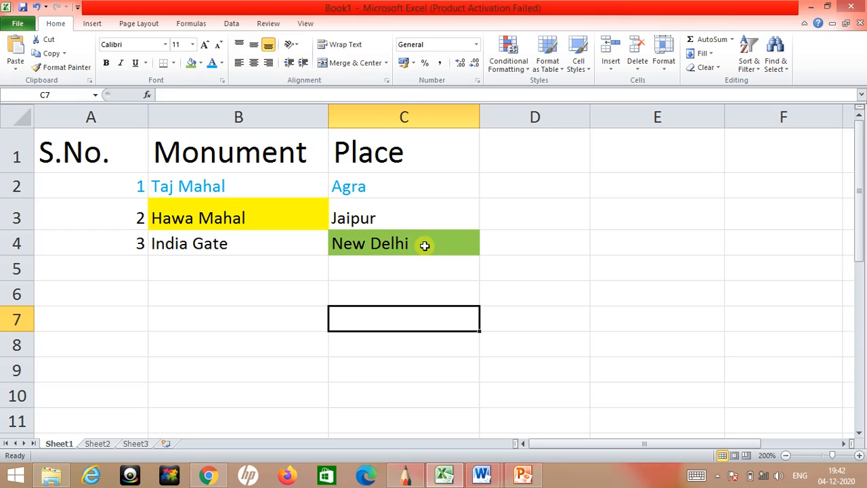
pyautogui.click(242, 245)
pyautogui.click(235, 264)
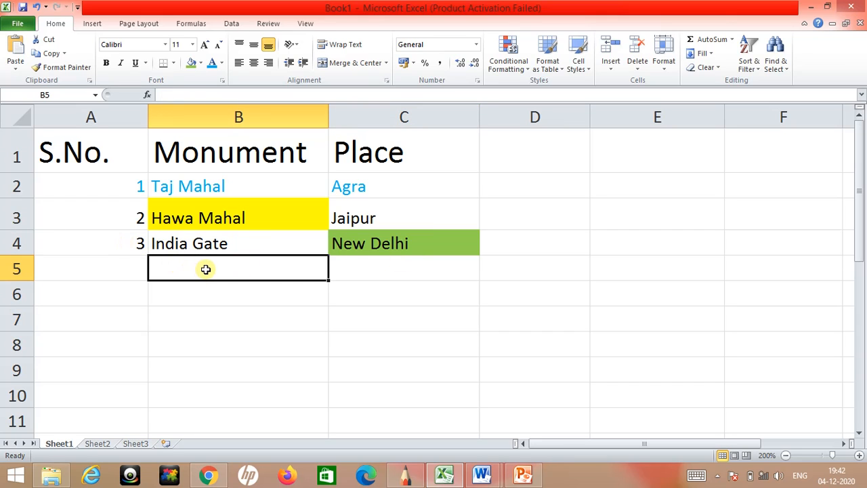
# - Apply Outside Borders to the Agra cell C2
pyautogui.click(391, 187)
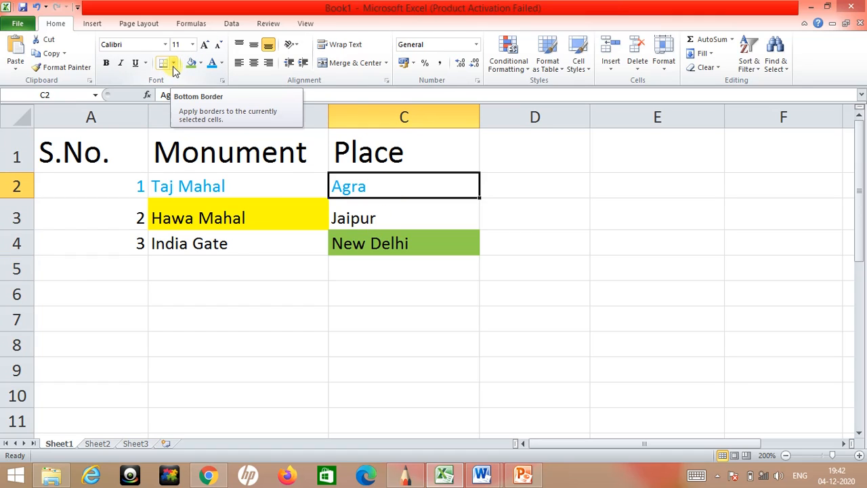
pyautogui.click(174, 65)
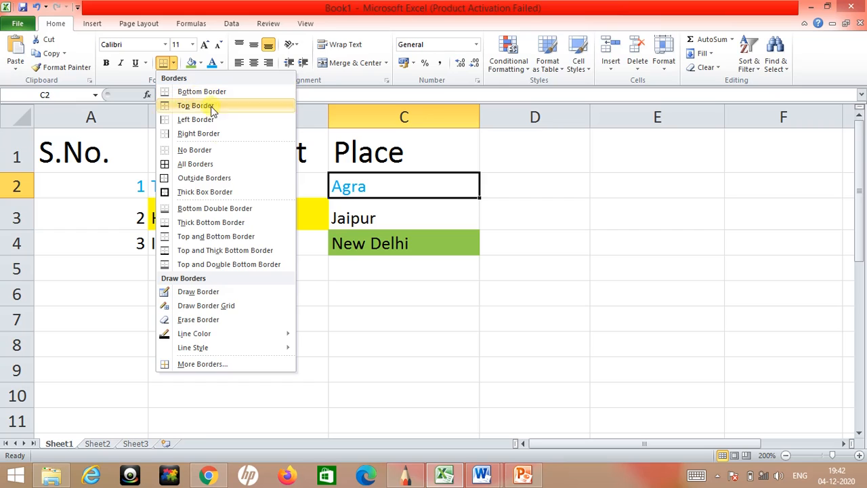
pyautogui.click(217, 178)
pyautogui.click(330, 300)
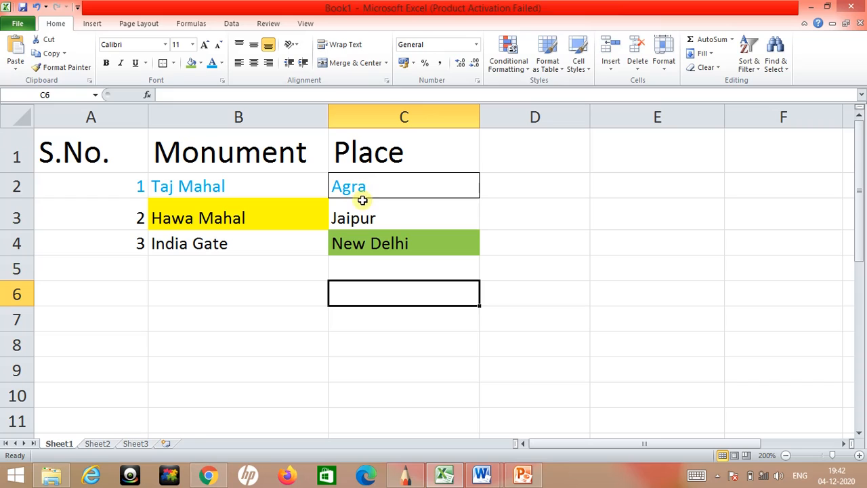
# - Increase the heights of rows 1 and 2 and widen column B
pyautogui.click(213, 287)
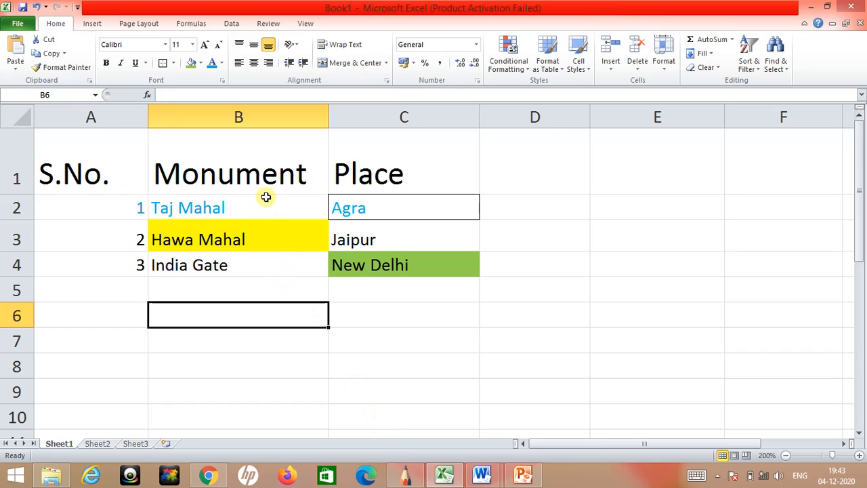
pyautogui.moveTo(328, 117); pyautogui.dragTo(346, 117)
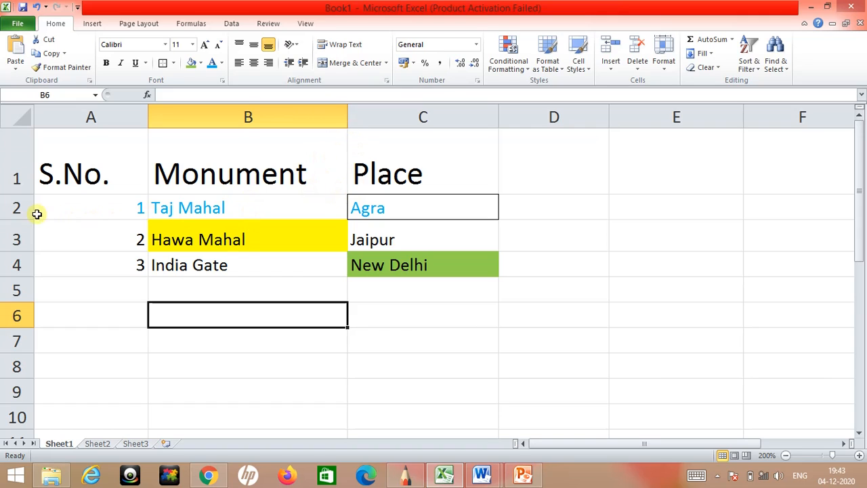
pyautogui.moveTo(22, 219); pyautogui.dragTo(18, 238)
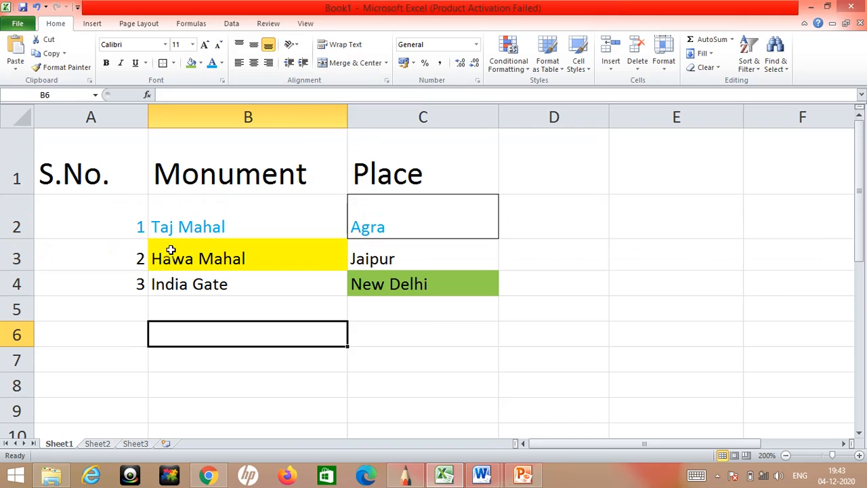
# - Align the text Agra in cell C2 to the middle vertically and to the center horizontally
pyautogui.click(443, 218)
pyautogui.click(438, 252)
pyautogui.click(437, 217)
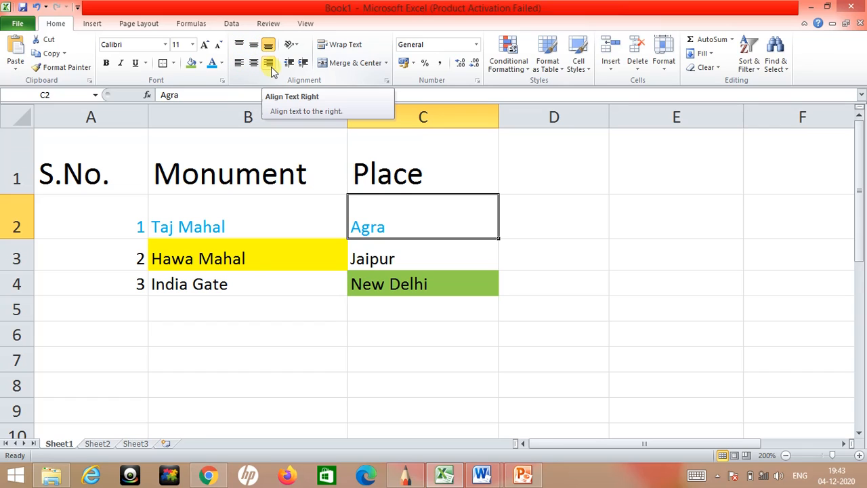
pyautogui.click(254, 46)
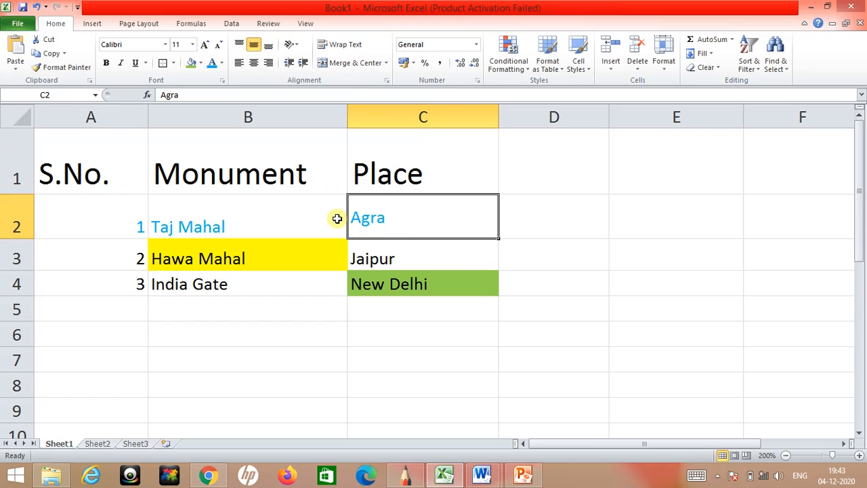
pyautogui.click(253, 63)
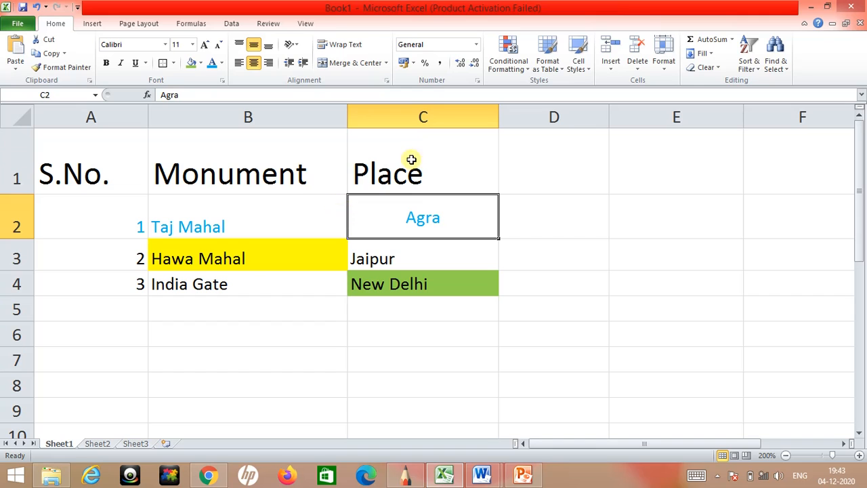
# - Orient the Monument heading in B1 with Angle Counterclockwise and increase the height of row 1 to fit the slanted text
pyautogui.click(270, 169)
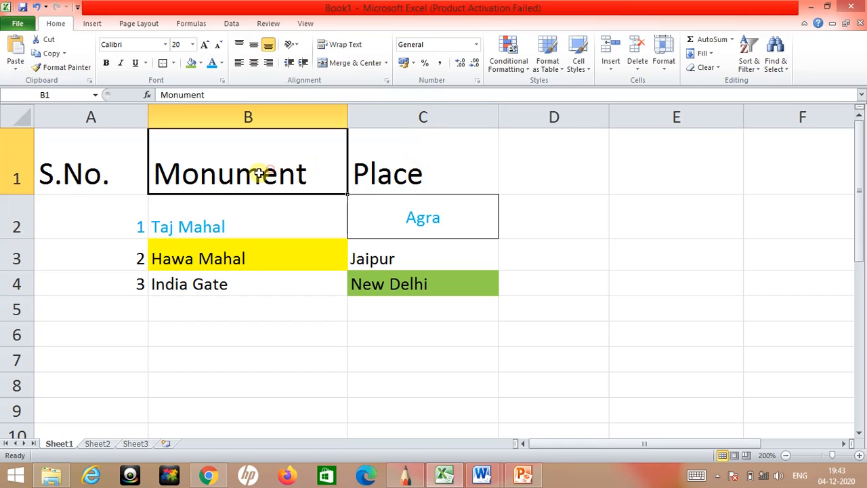
pyautogui.moveTo(15, 196); pyautogui.dragTo(16, 221)
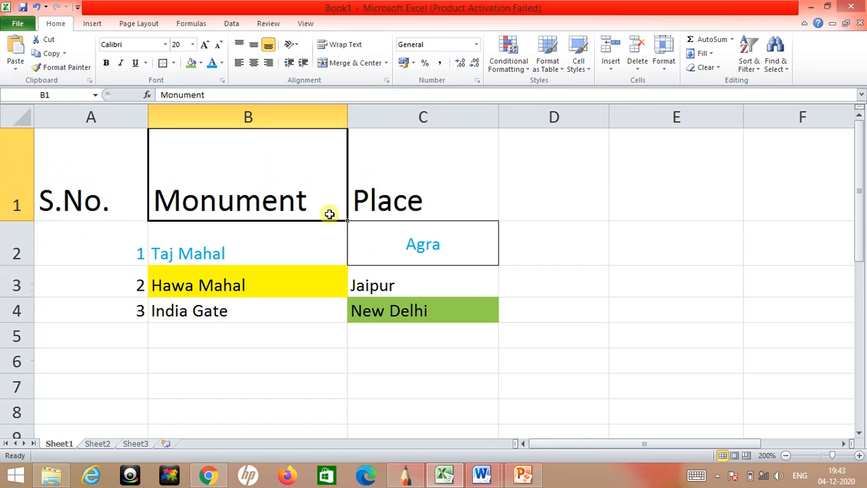
pyautogui.click(409, 178)
pyautogui.click(248, 185)
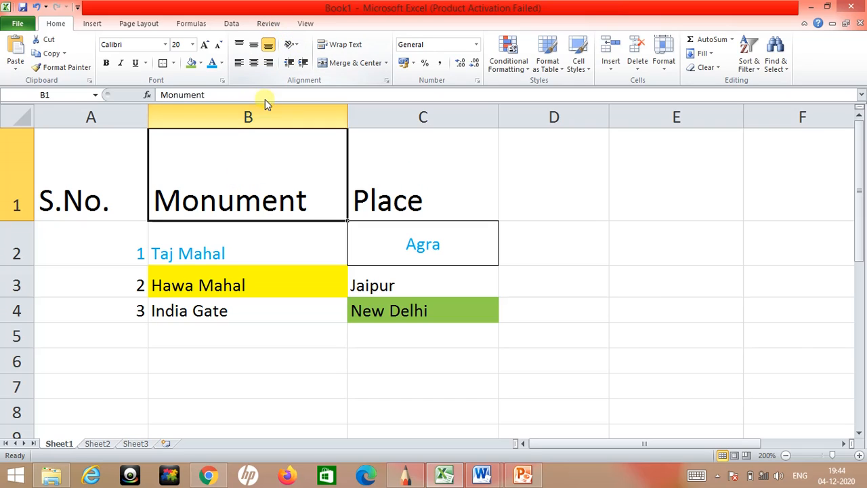
pyautogui.click(238, 251)
pyautogui.click(243, 174)
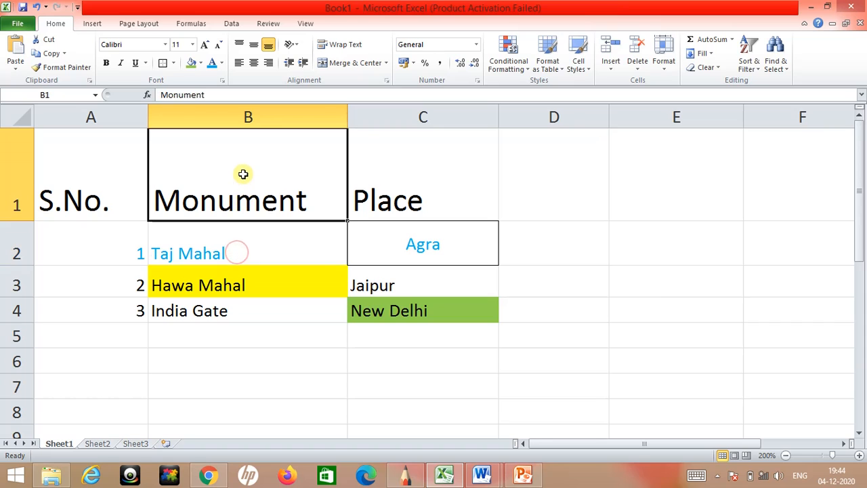
pyautogui.click(296, 47)
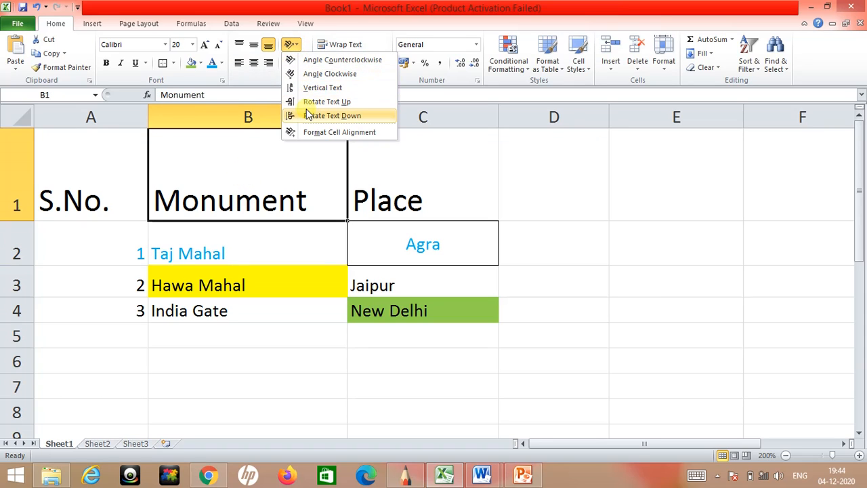
pyautogui.click(306, 61)
pyautogui.moveTo(20, 220); pyautogui.dragTo(21, 263)
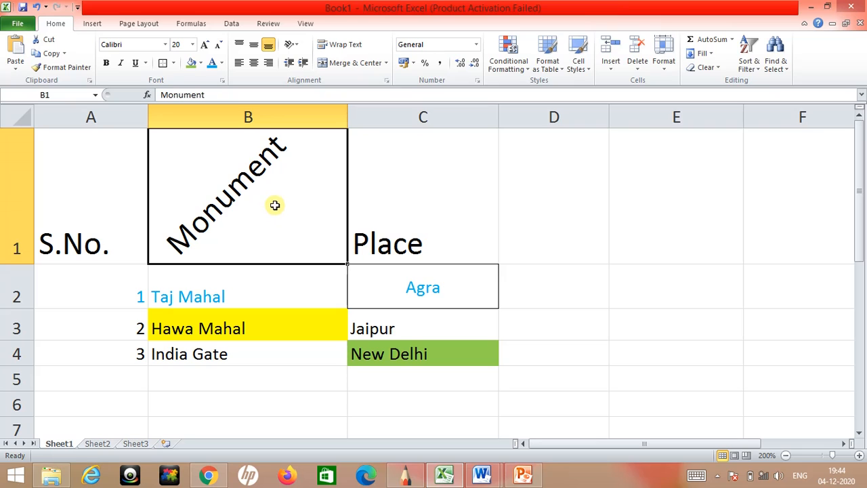
pyautogui.click(298, 45)
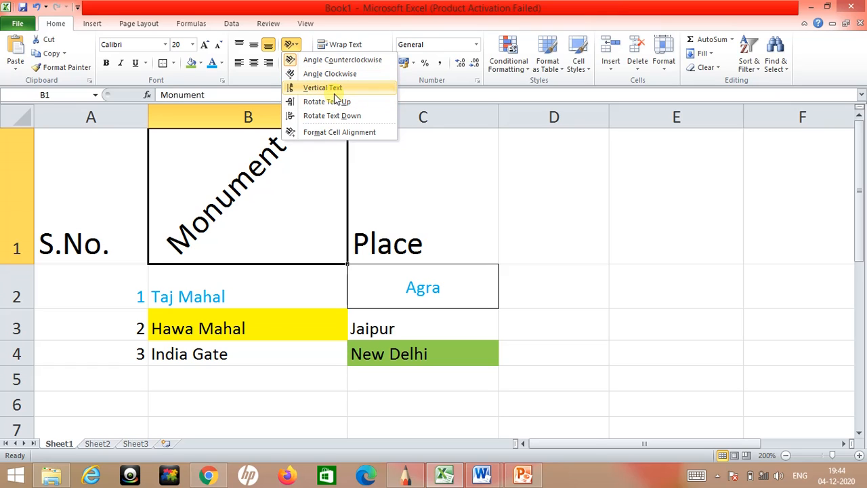
pyautogui.click(285, 186)
pyautogui.click(406, 195)
pyautogui.click(229, 230)
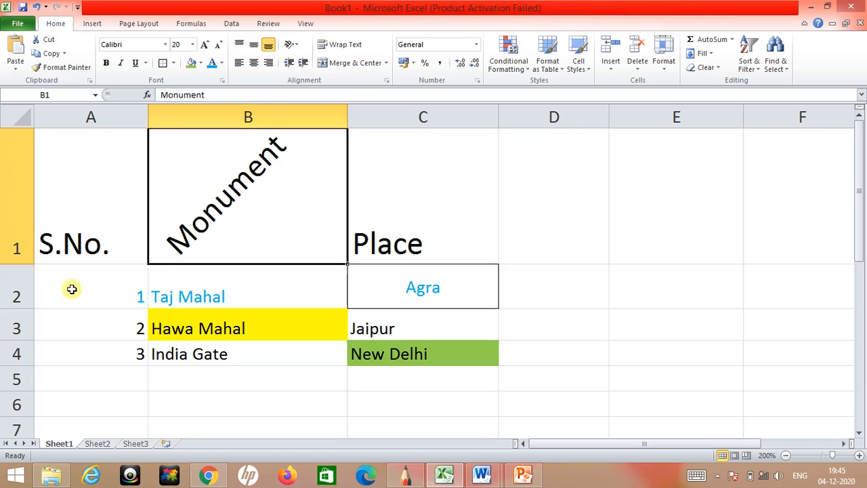
# - Insert a blank row above the Taj Mahal row
pyautogui.click(17, 296)
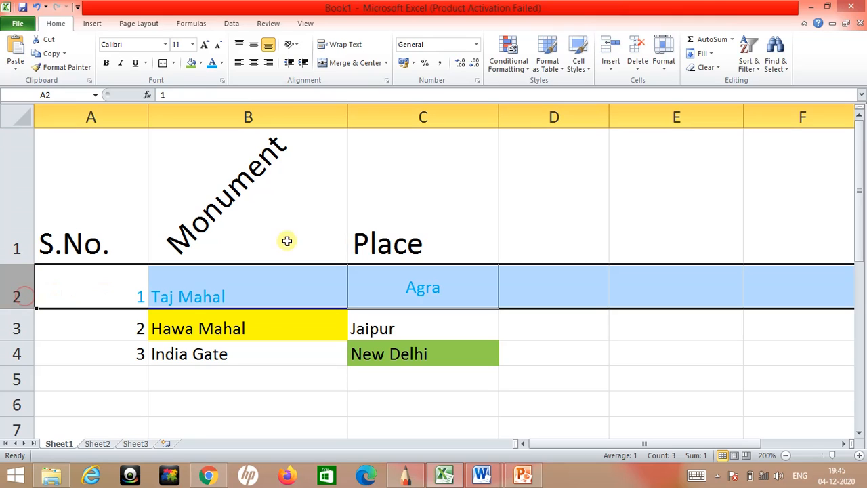
pyautogui.click(616, 70)
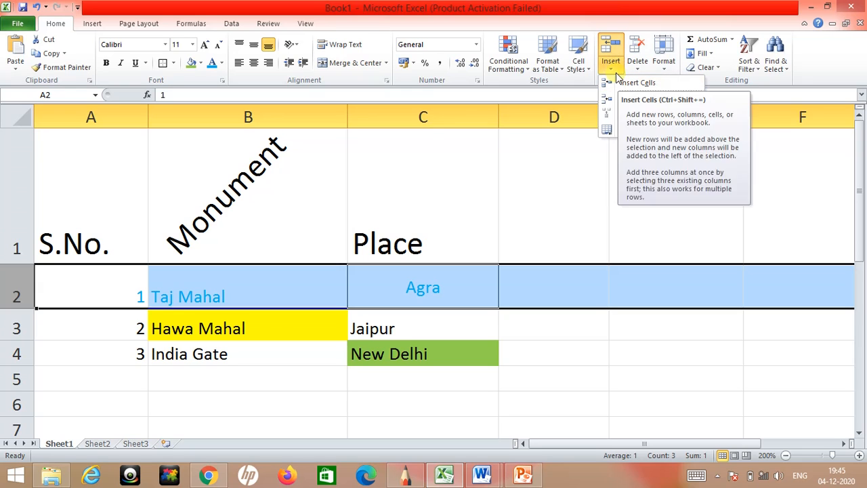
pyautogui.click(621, 82)
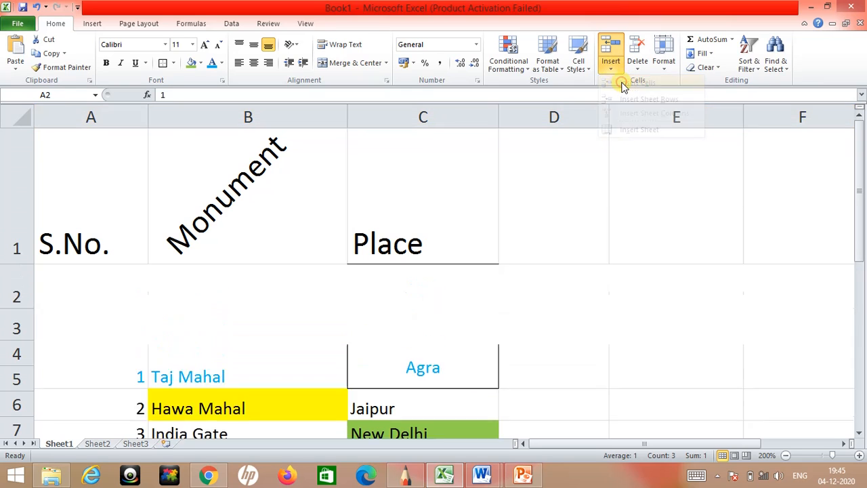
pyautogui.scroll(-2, 339, 332)
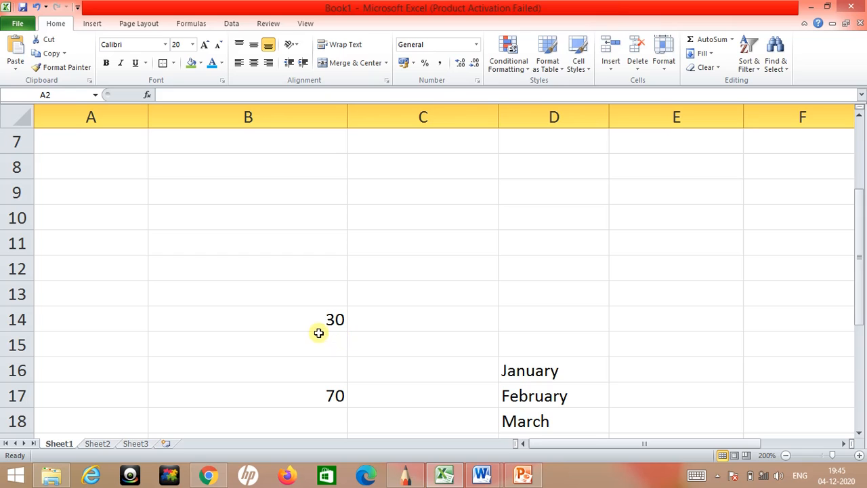
pyautogui.scroll(2, 318, 331)
pyautogui.click(288, 334)
pyautogui.scroll(-1, 288, 333)
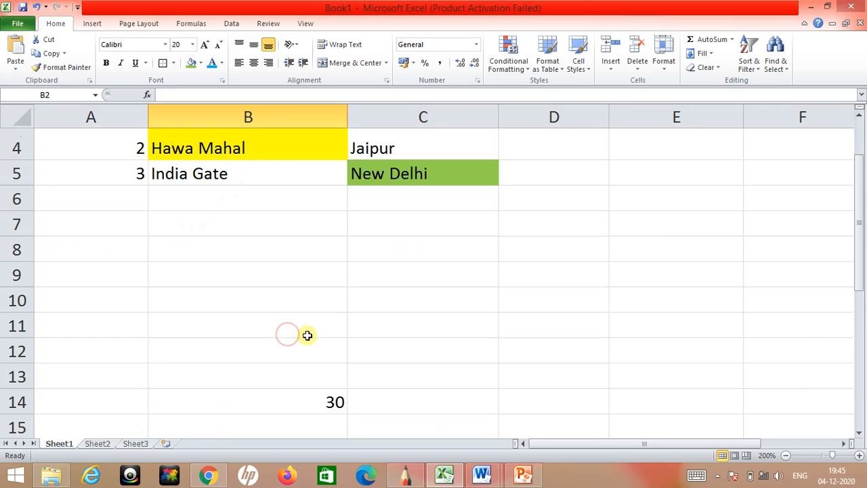
pyautogui.scroll(1, 289, 333)
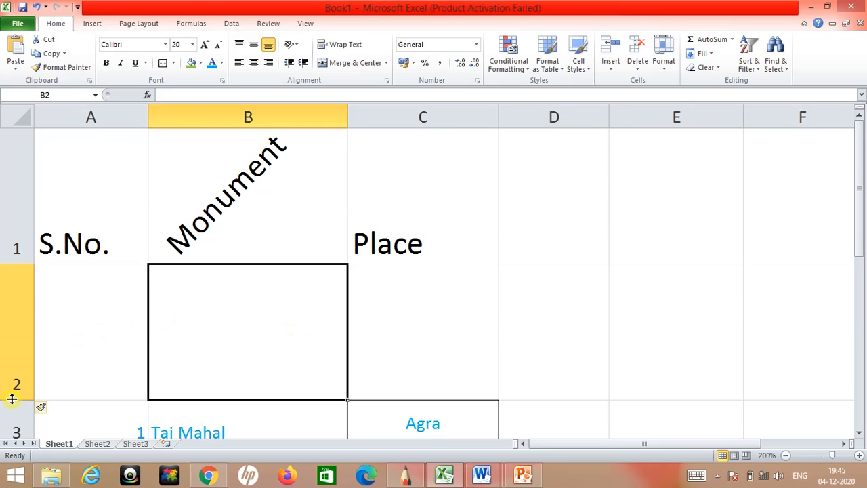
# - Reduce the heights of the heading row 1 and the blank row 2
pyautogui.moveTo(13, 400); pyautogui.dragTo(30, 328)
pyautogui.scroll(-1, 58, 318)
pyautogui.scroll(1, 59, 319)
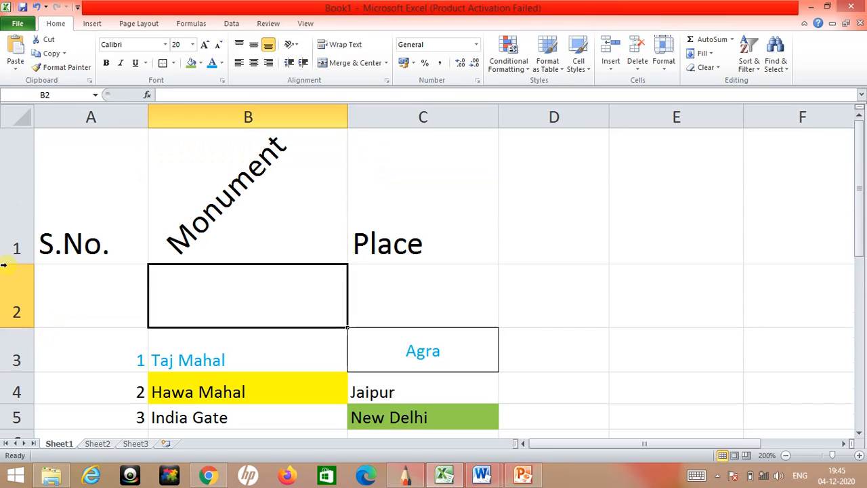
pyautogui.moveTo(13, 264); pyautogui.dragTo(28, 182)
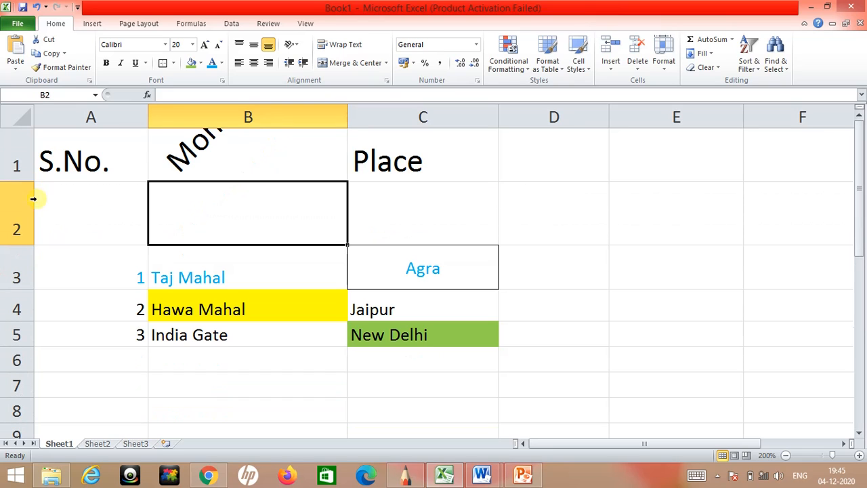
pyautogui.moveTo(24, 245); pyautogui.dragTo(23, 225)
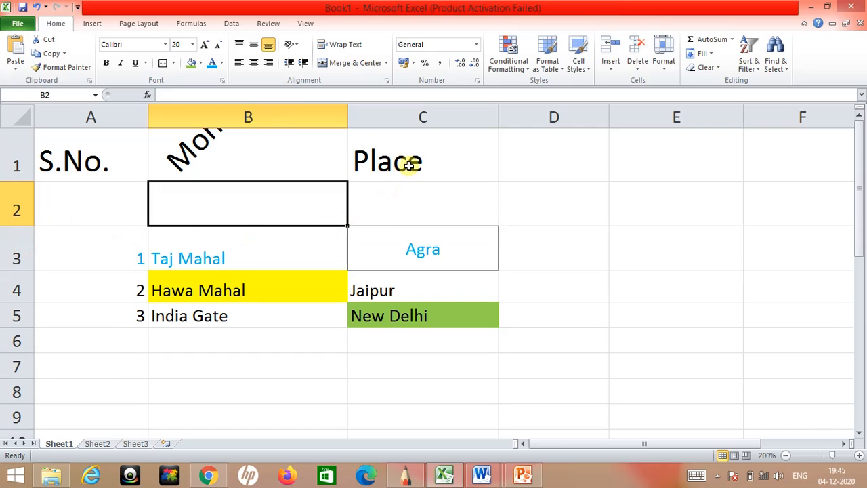
# - Insert a blank column before the Place column C
pyautogui.click(452, 116)
pyautogui.click(610, 68)
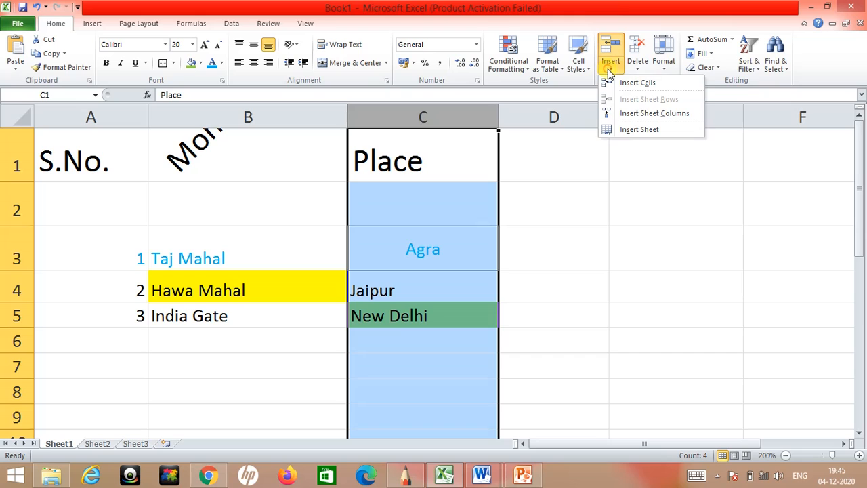
pyautogui.click(623, 82)
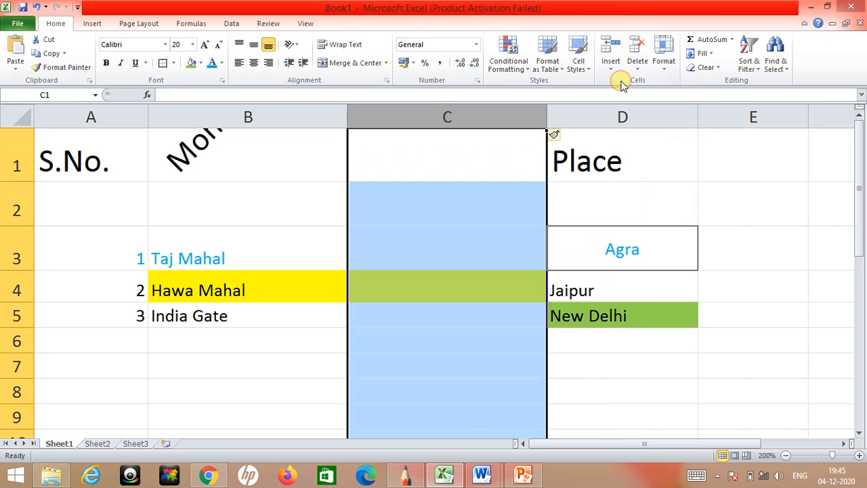
pyautogui.click(592, 115)
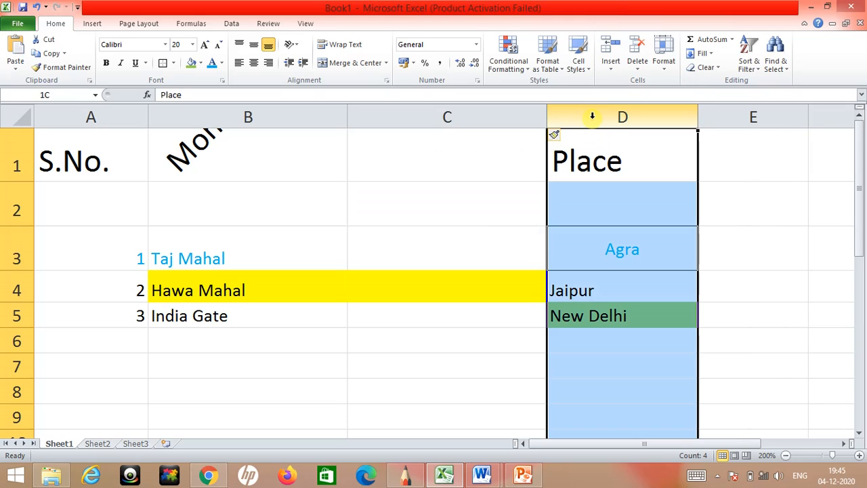
pyautogui.click(467, 116)
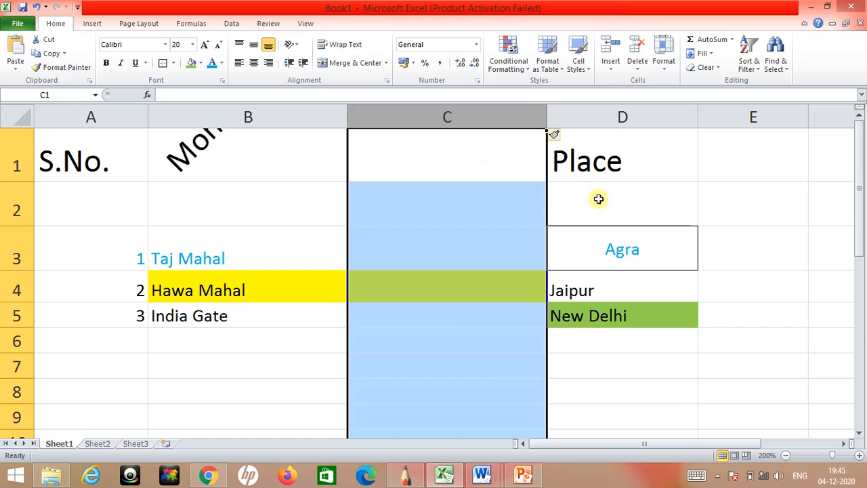
pyautogui.click(598, 165)
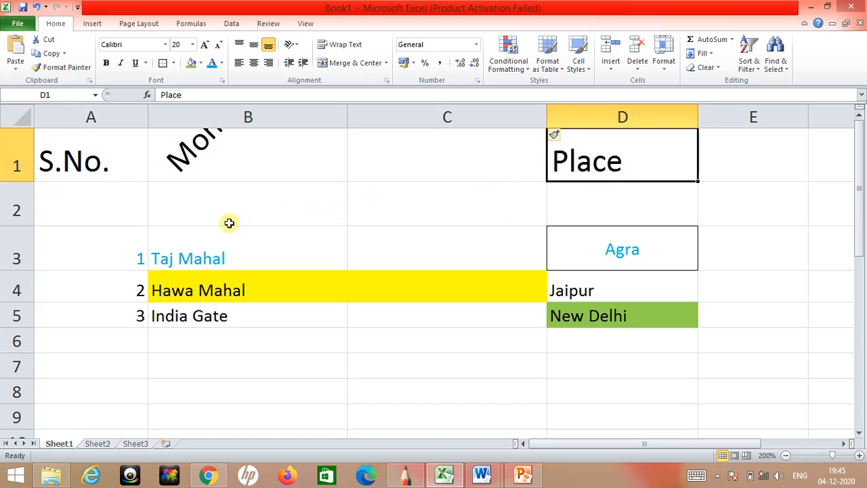
# - Insert another blank row above the empty row 2
pyautogui.click(10, 205)
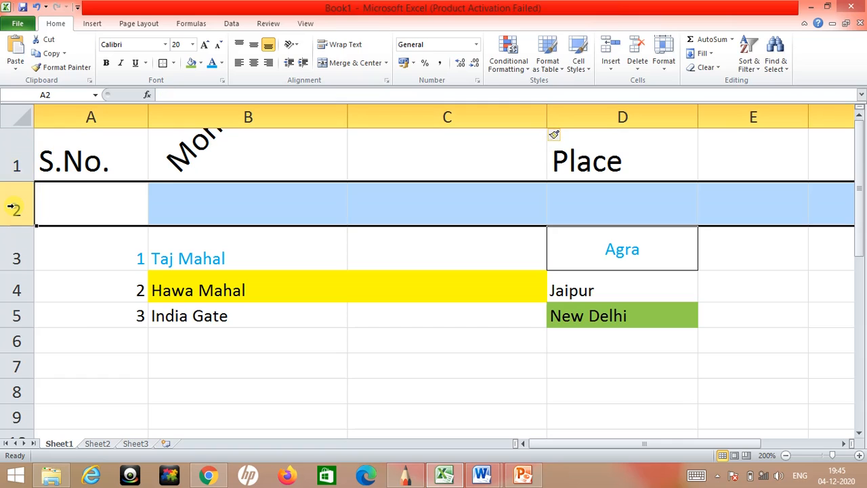
pyautogui.rightClick(10, 206)
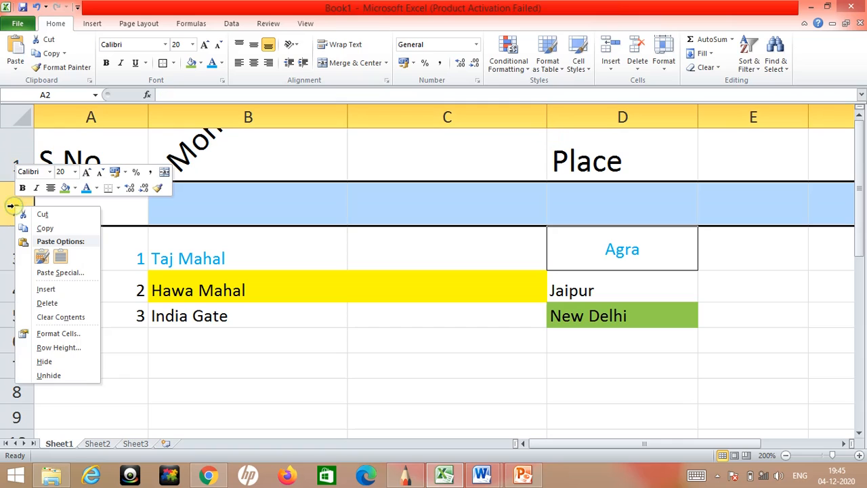
pyautogui.click(35, 290)
pyautogui.scroll(-2, 29, 288)
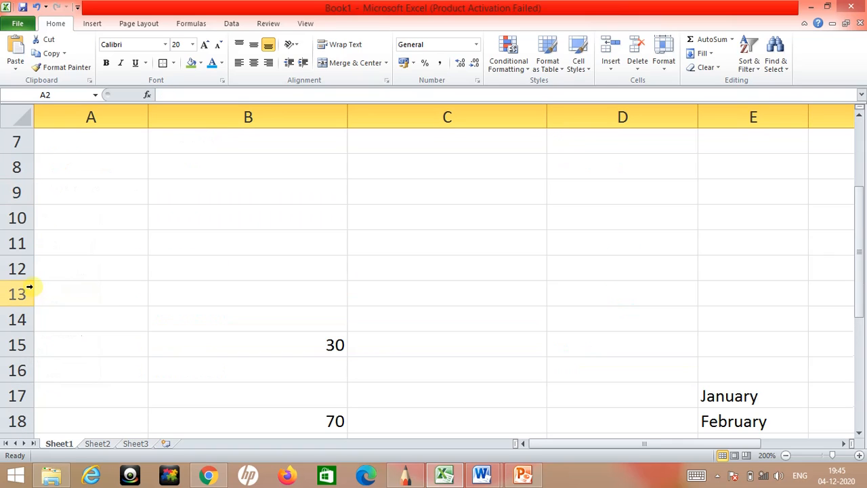
pyautogui.scroll(1, 29, 288)
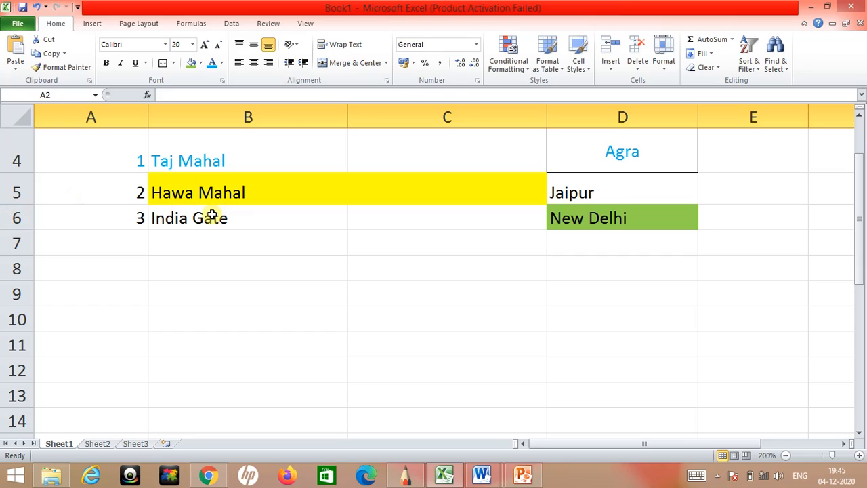
# - Insert a blank row between the Hawa Mahal and India Gate rows
pyautogui.click(9, 217)
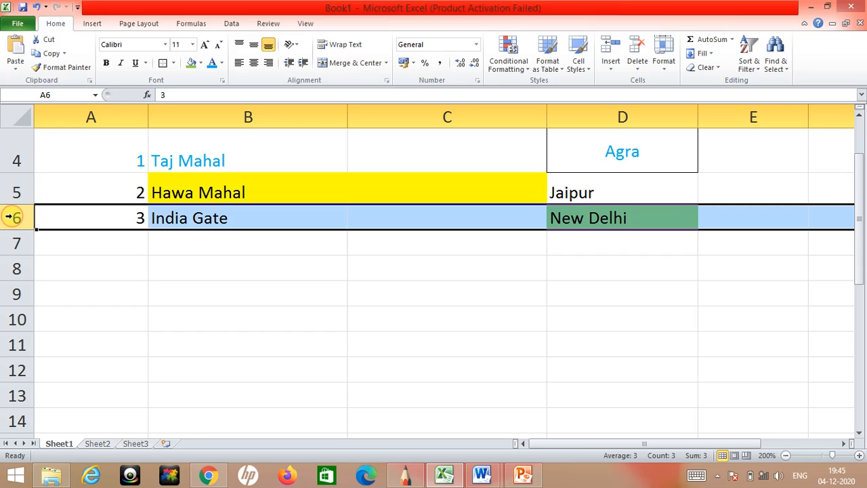
pyautogui.click(16, 217)
pyautogui.rightClick(9, 217)
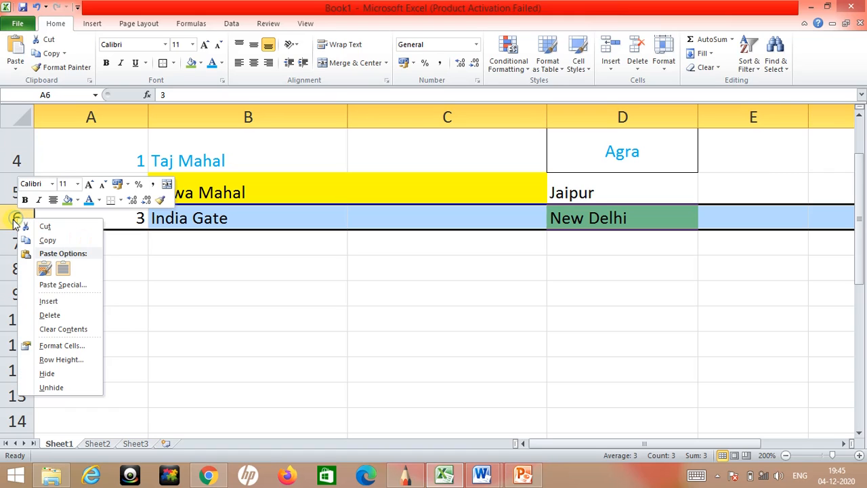
pyautogui.click(37, 302)
pyautogui.click(113, 223)
pyautogui.click(186, 223)
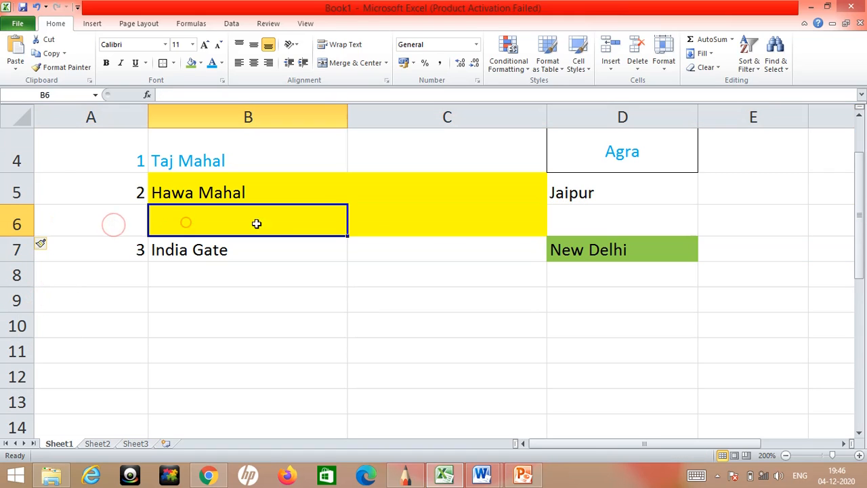
pyautogui.click(408, 231)
pyautogui.click(571, 221)
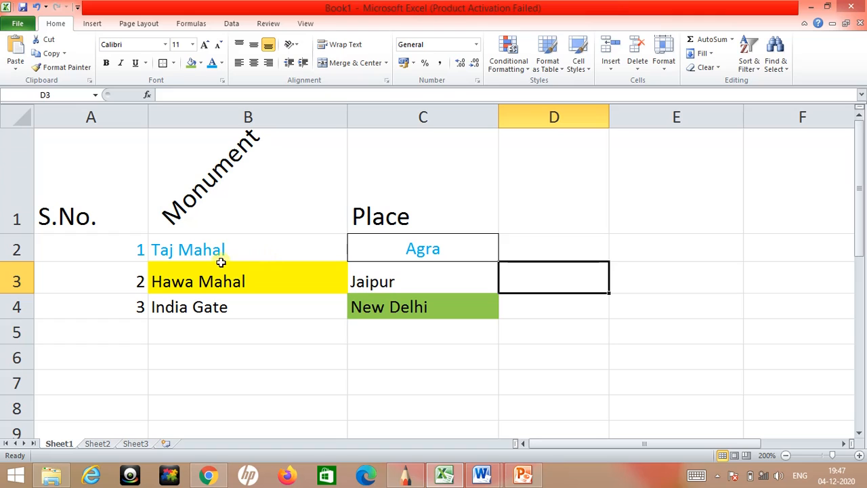
# - Copy the monument data in A2:C4 and paste it starting at cell C6
pyautogui.moveTo(130, 249); pyautogui.dragTo(391, 306)
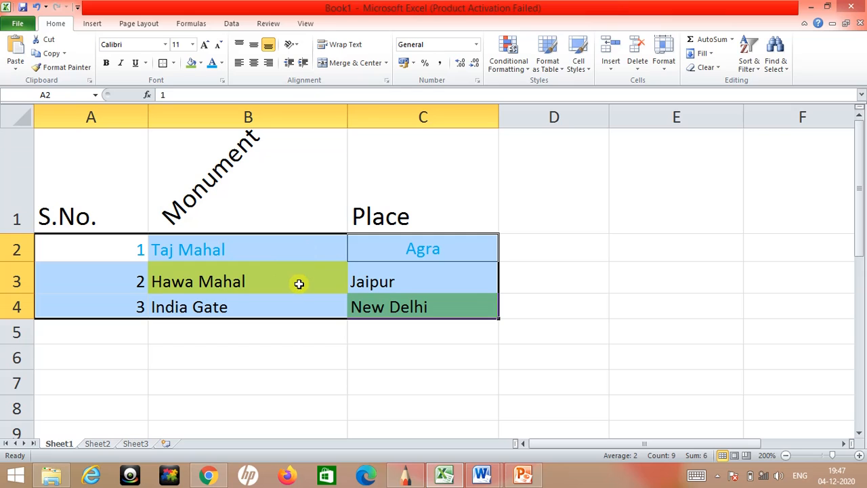
pyautogui.click(48, 57)
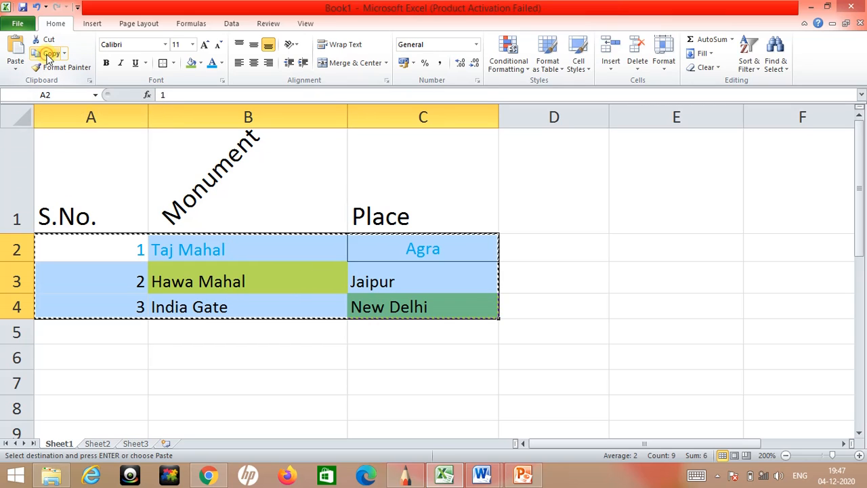
pyautogui.click(468, 363)
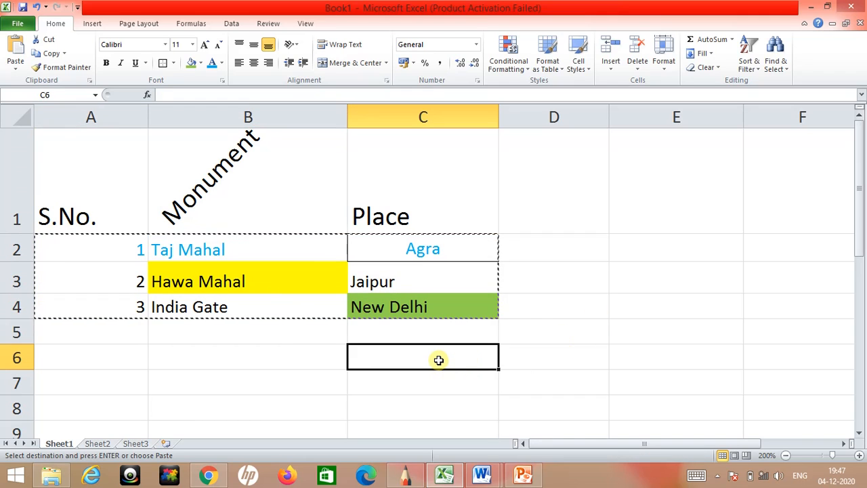
pyautogui.hotkey('ctrl', 'v')
pyautogui.click(662, 305)
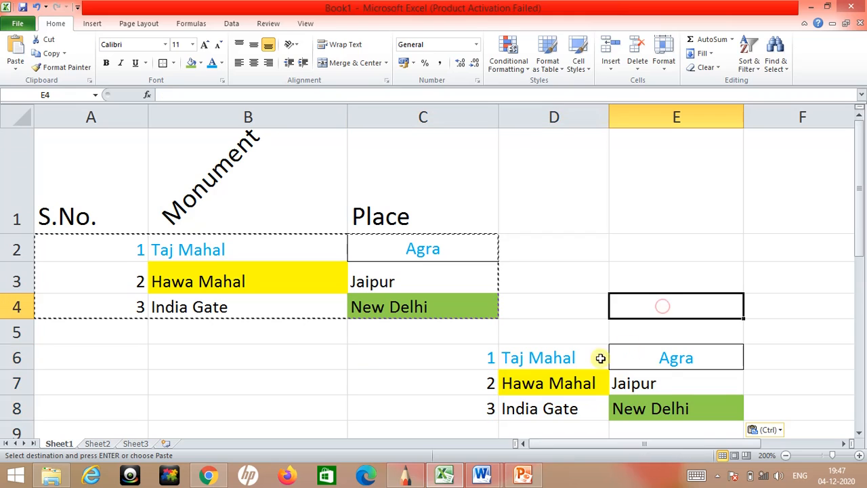
pyautogui.moveTo(422, 357); pyautogui.dragTo(670, 412)
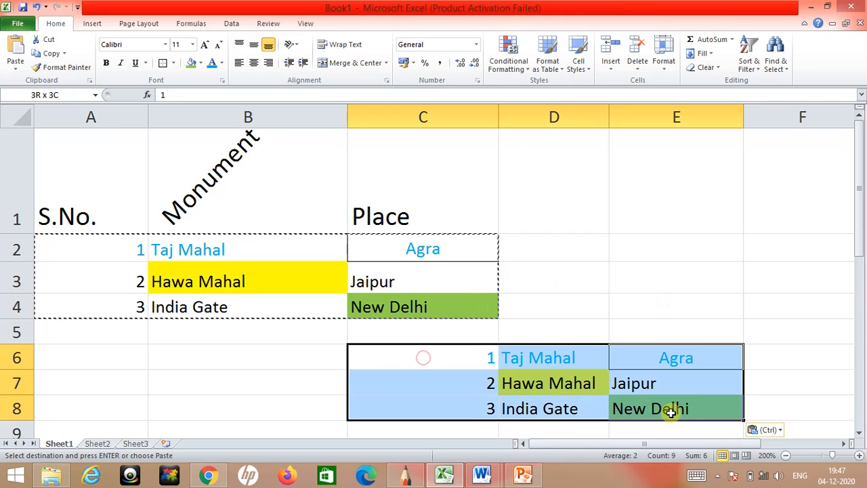
pyautogui.click(691, 298)
pyautogui.moveTo(445, 365); pyautogui.dragTo(640, 408)
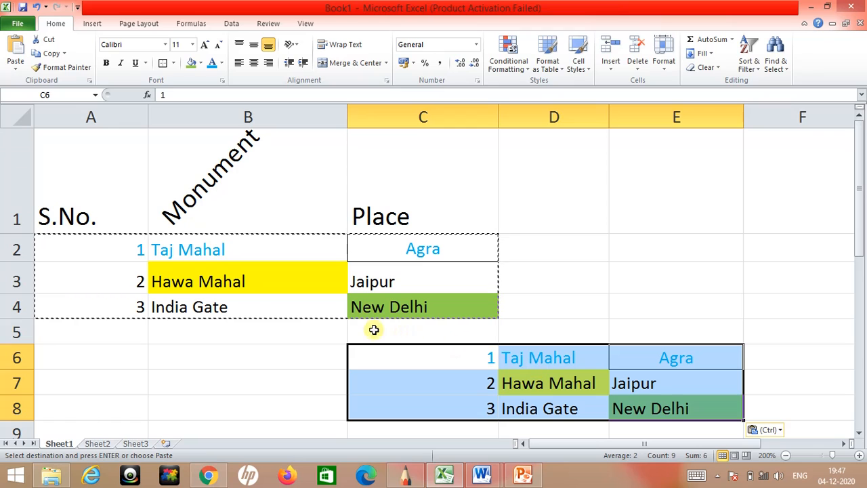
pyautogui.click(243, 328)
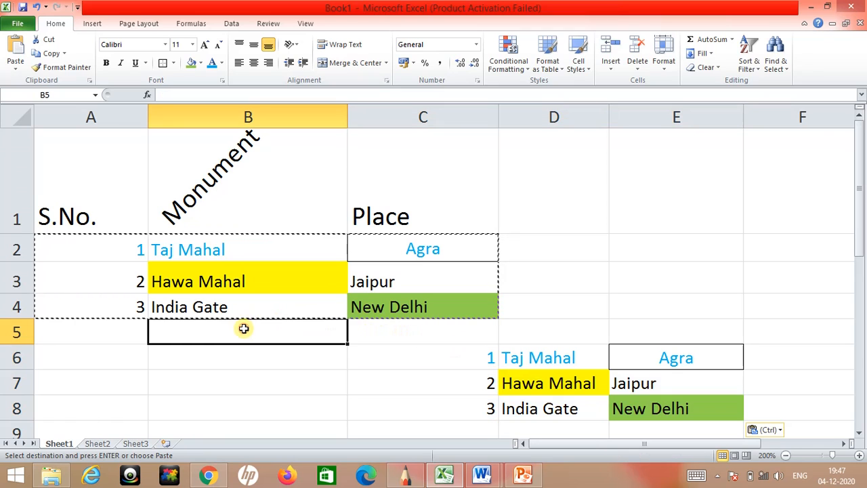
# - Cut New Delhi from cell C4 and paste it into cell B6
pyautogui.click(435, 307)
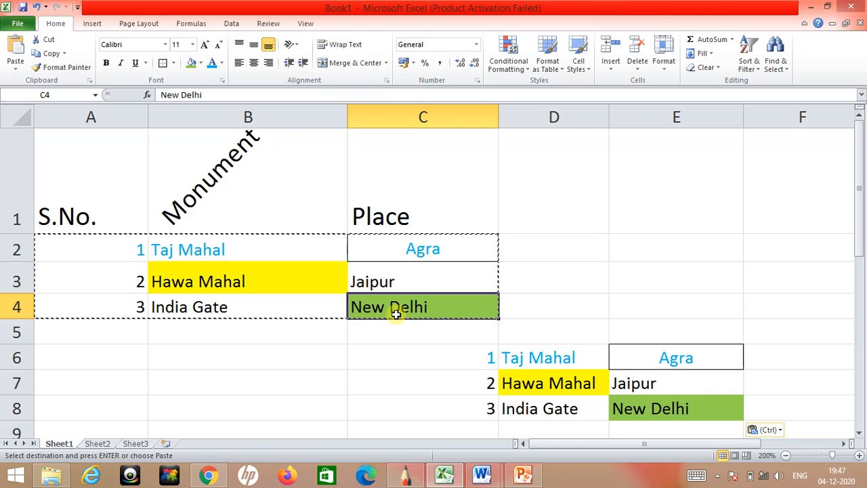
pyautogui.hotkey('ctrl', 'c')
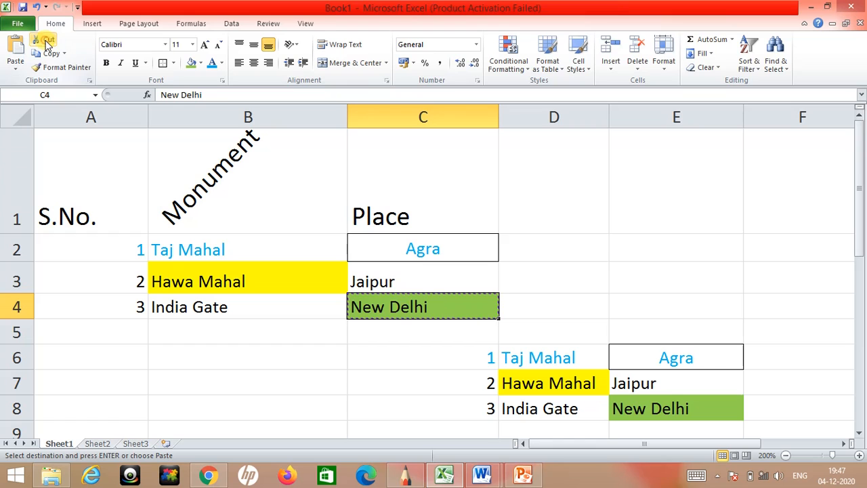
pyautogui.click(174, 359)
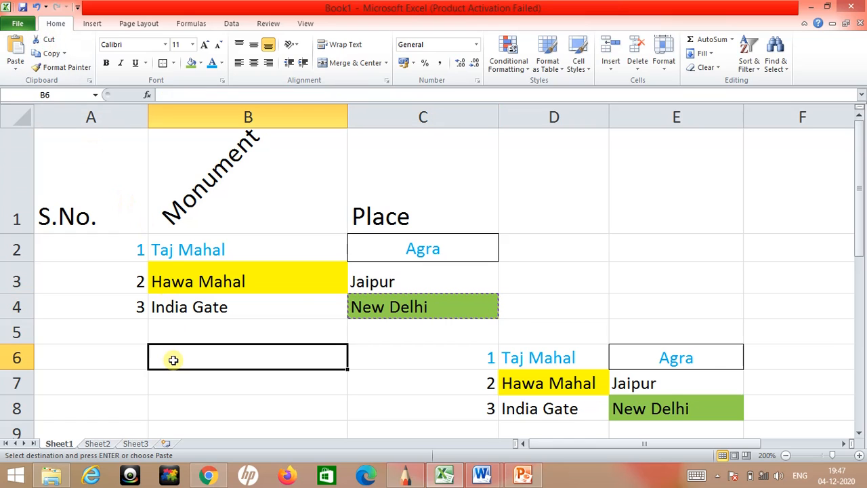
pyautogui.rightClick(173, 359)
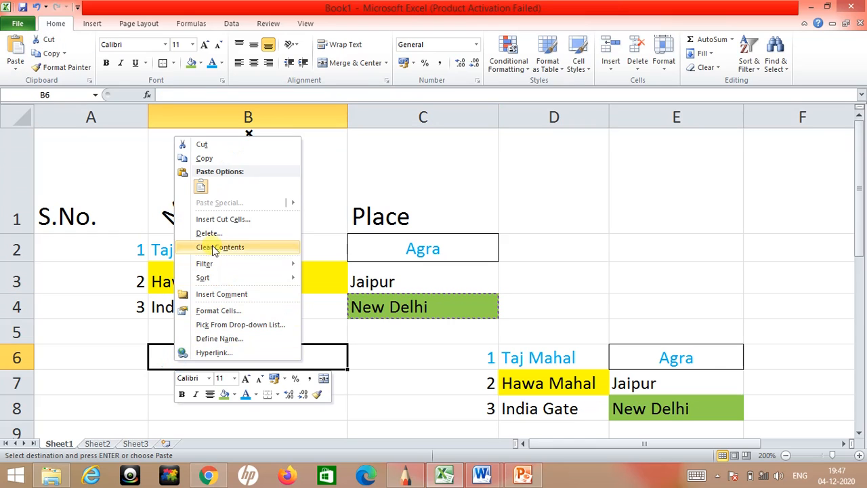
pyautogui.click(203, 183)
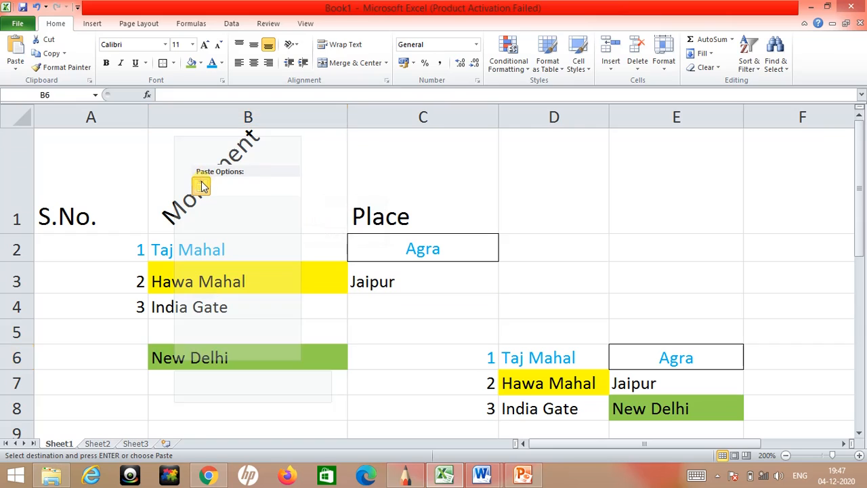
pyautogui.click(242, 409)
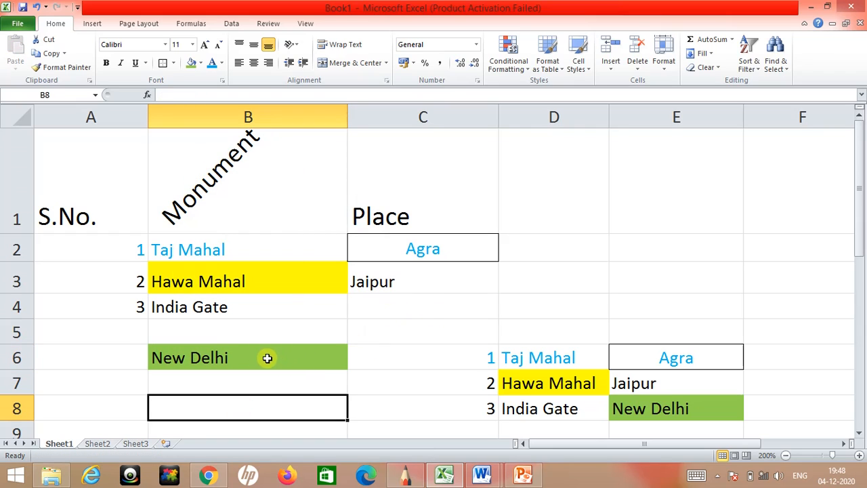
pyautogui.click(418, 301)
pyautogui.click(284, 360)
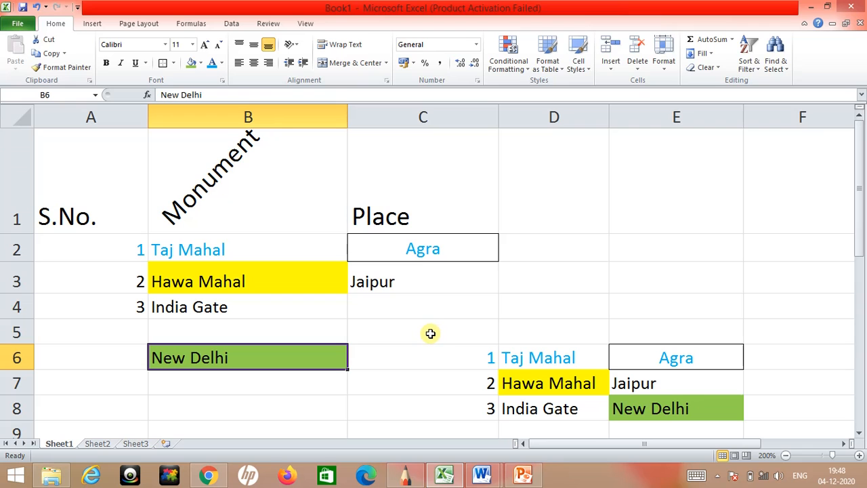
# - Switch to Autodesk SketchBook, circle the AUTO FILL FEATURE topic freehand and underline its first words
pyautogui.click(407, 476)
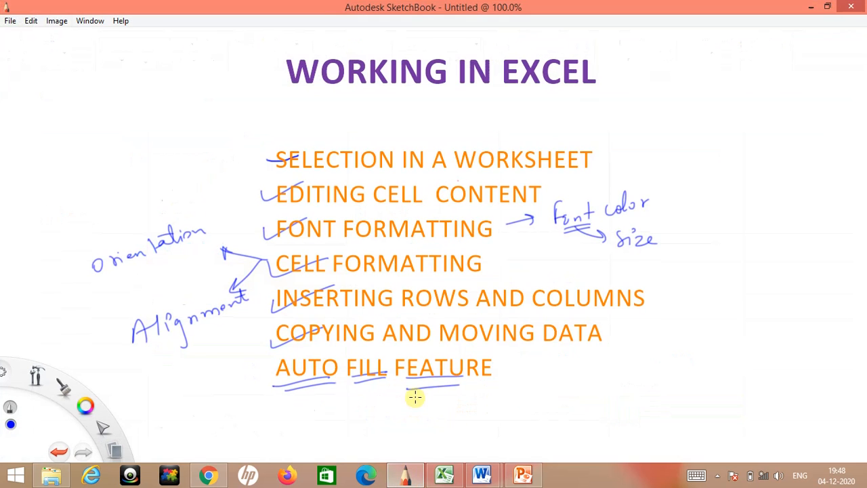
pyautogui.moveTo(413, 347)
pyautogui.mouseDown()
pyautogui.moveTo(319, 341)
pyautogui.moveTo(260, 356)
pyautogui.moveTo(348, 414)
pyautogui.moveTo(519, 388)
pyautogui.moveTo(449, 336)
pyautogui.moveTo(370, 342)
pyautogui.mouseUp()
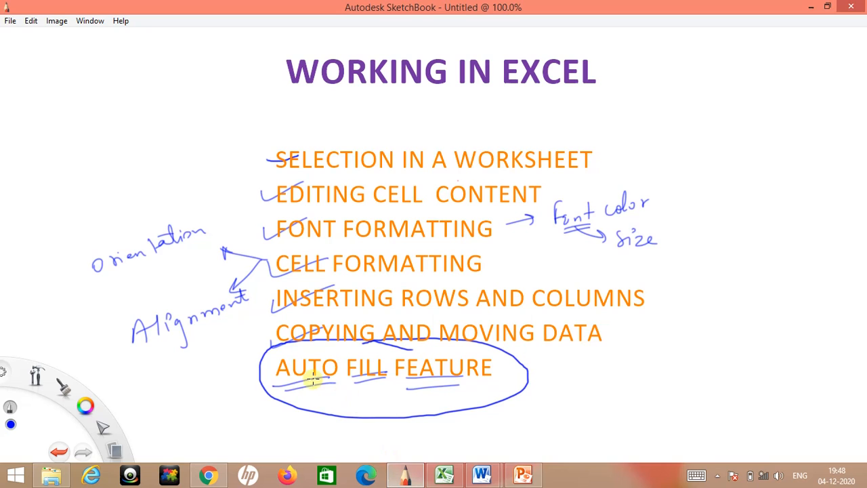
pyautogui.moveTo(303, 383); pyautogui.dragTo(386, 376)
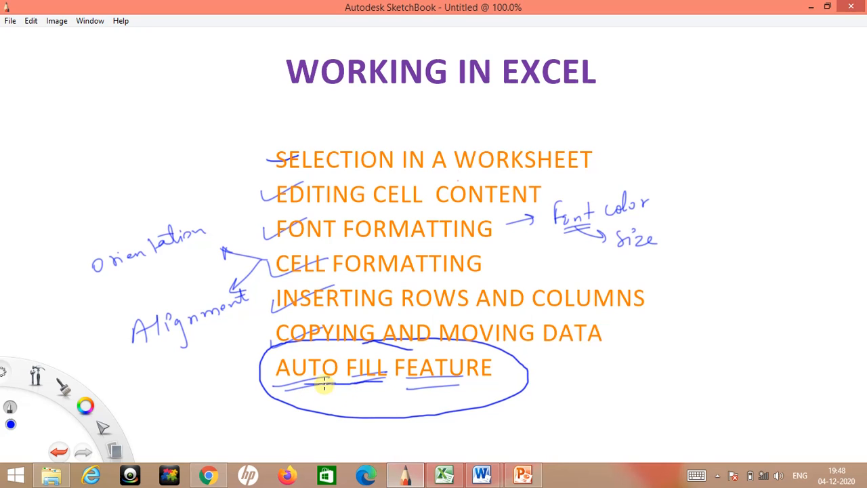
# - Switch back to Excel and enter 1 in cell B10 and 2 in cell B11
pyautogui.click(404, 481)
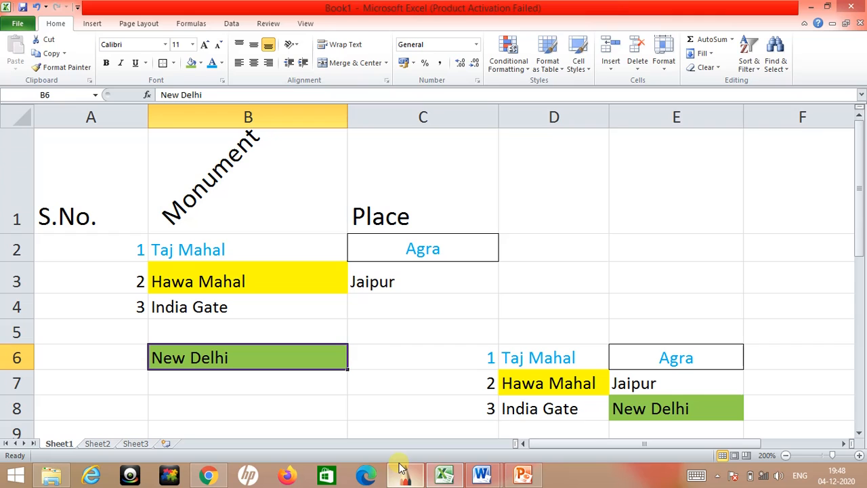
pyautogui.scroll(-1, 265, 296)
pyautogui.click(265, 295)
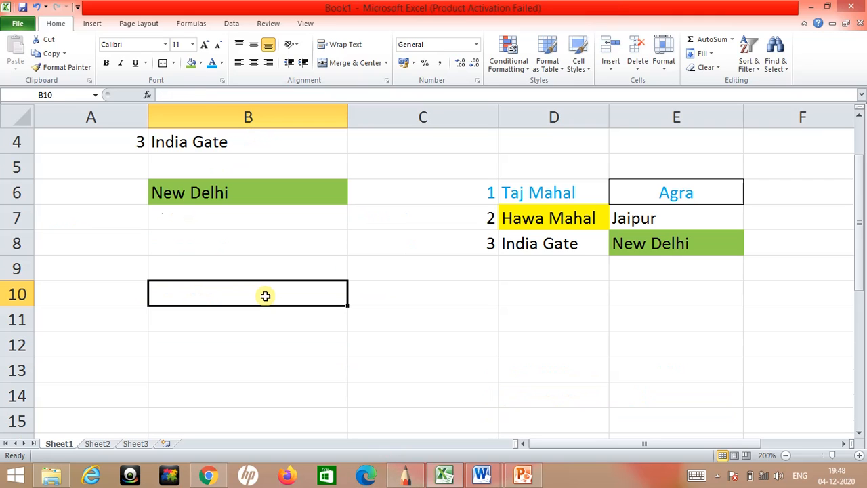
pyautogui.doubleClick(263, 296)
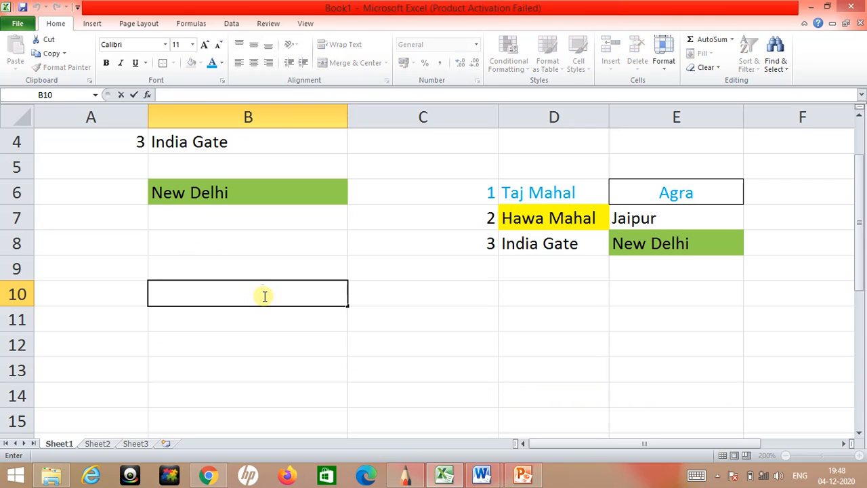
pyautogui.write('1')
pyautogui.click(245, 317)
pyautogui.write('2')
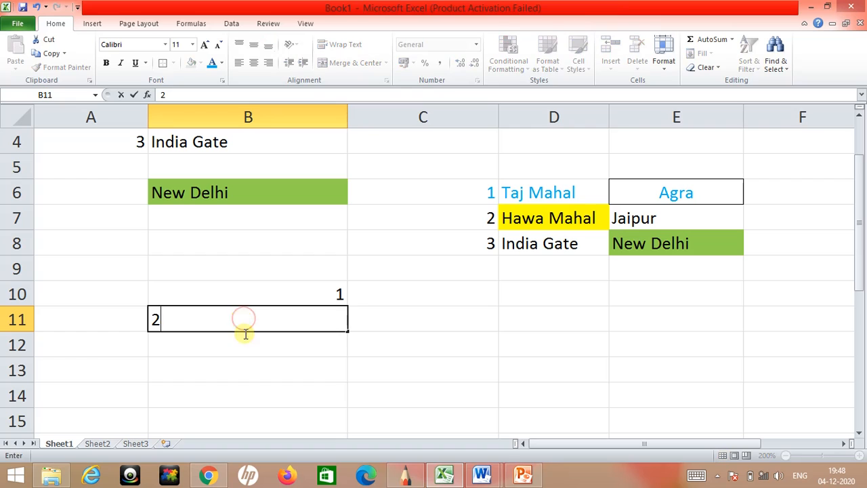
pyautogui.click(244, 344)
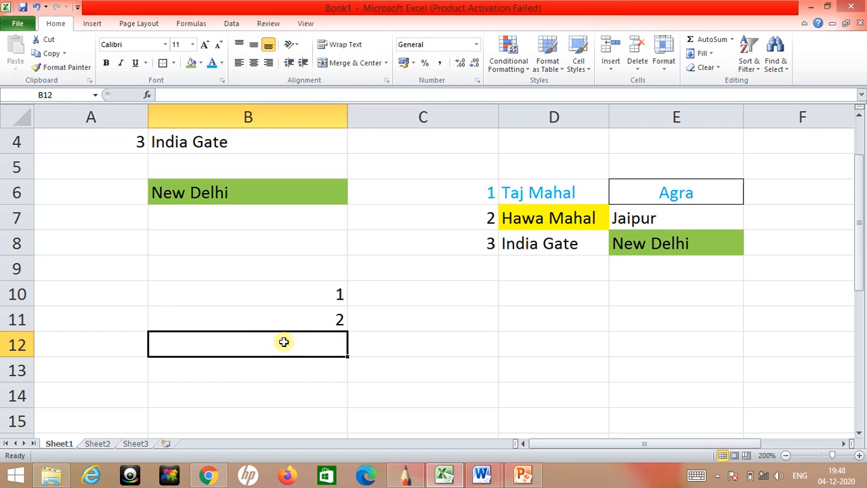
# - Autofill the number series from B10:B11 down column B to 20 in cell B29
pyautogui.moveTo(282, 291); pyautogui.dragTo(296, 318)
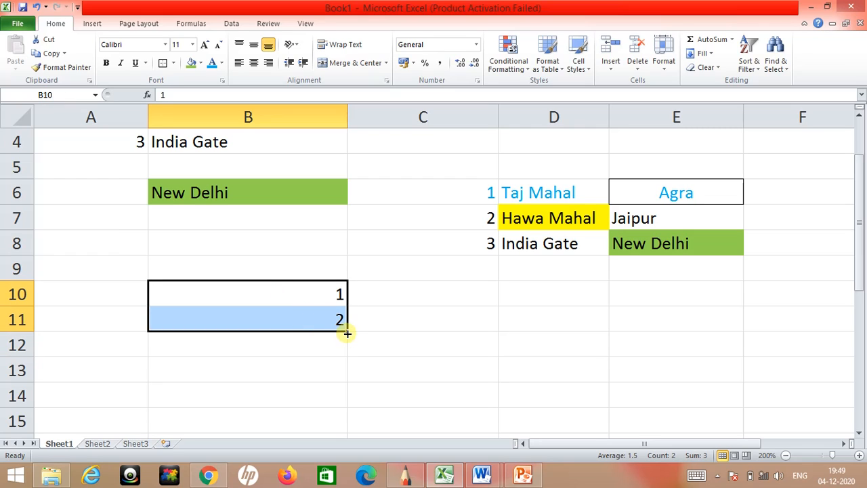
pyautogui.moveTo(347, 332); pyautogui.dragTo(346, 354)
pyautogui.scroll(1, 403, 286)
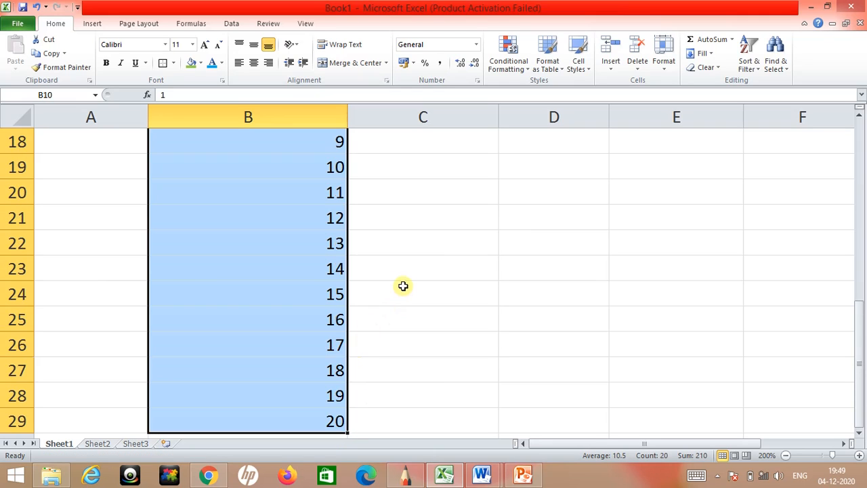
pyautogui.scroll(3, 403, 286)
pyautogui.click(288, 203)
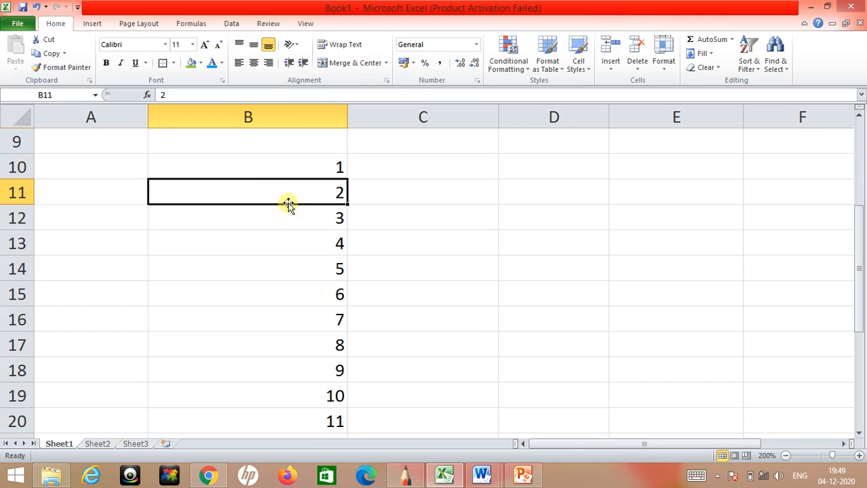
pyautogui.click(285, 169)
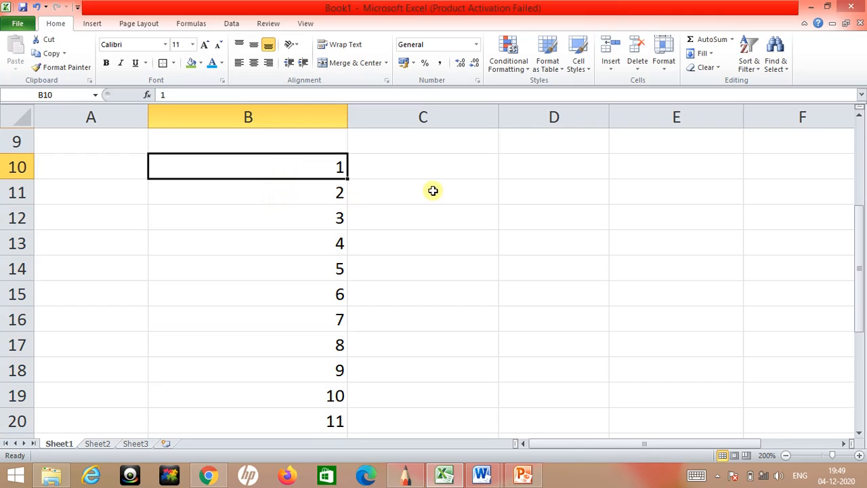
# - Enter Sunday in cell D10 and autofill the weekdays down to Saturday in D16
pyautogui.click(535, 170)
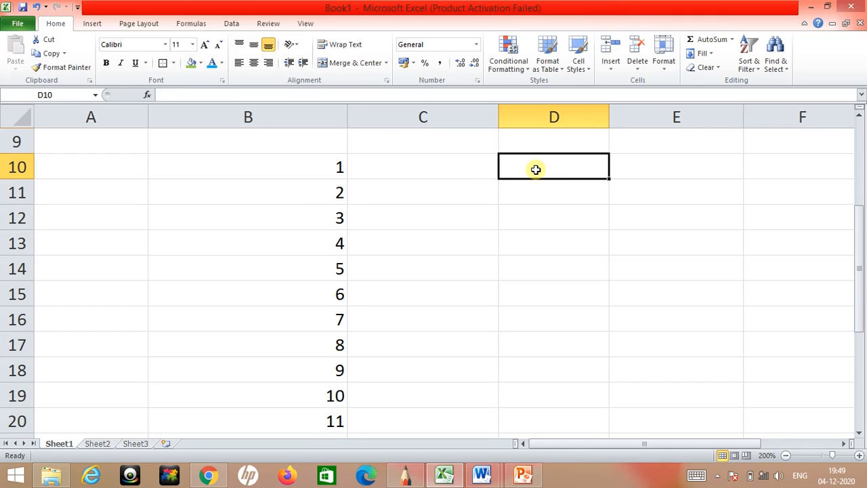
pyautogui.write('Sunday')
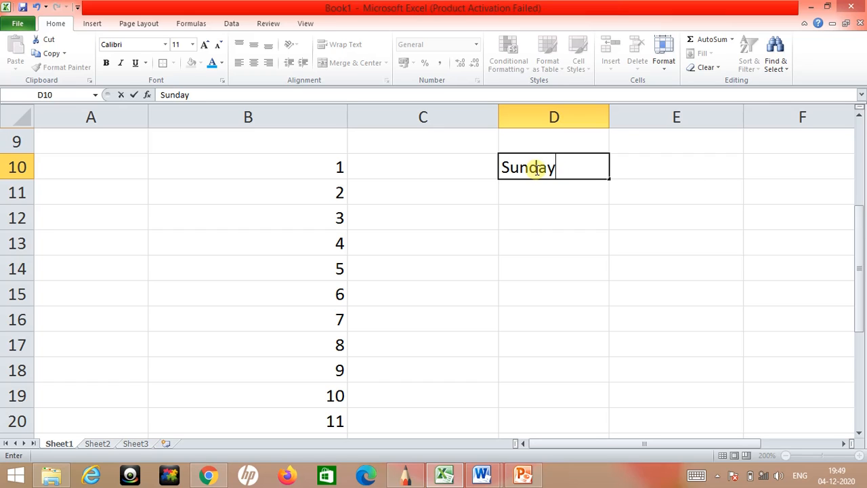
pyautogui.press('Return')
pyautogui.click(570, 164)
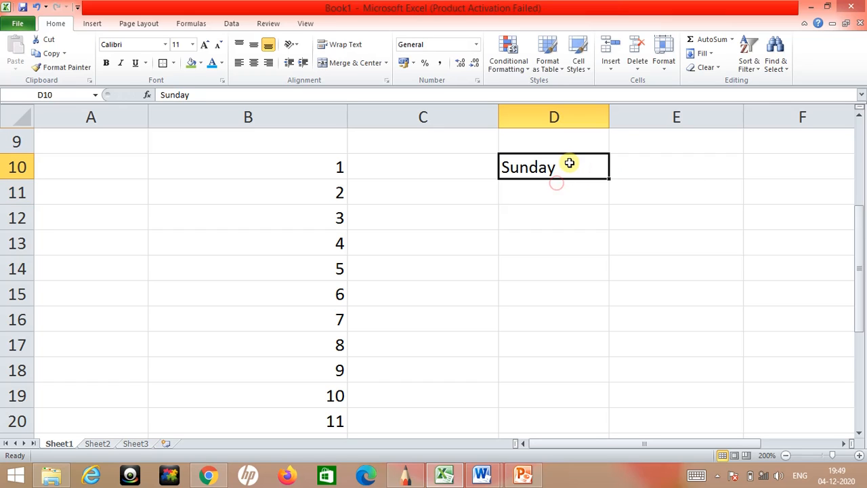
pyautogui.moveTo(609, 181); pyautogui.dragTo(607, 334)
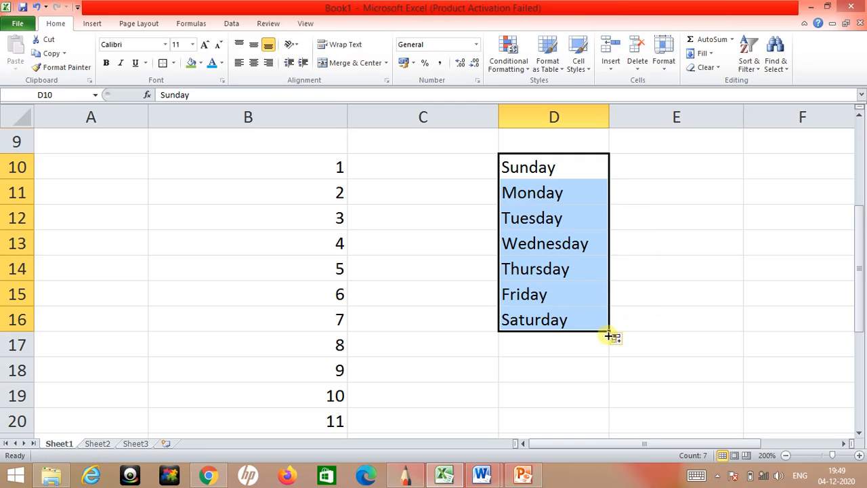
pyautogui.click(691, 300)
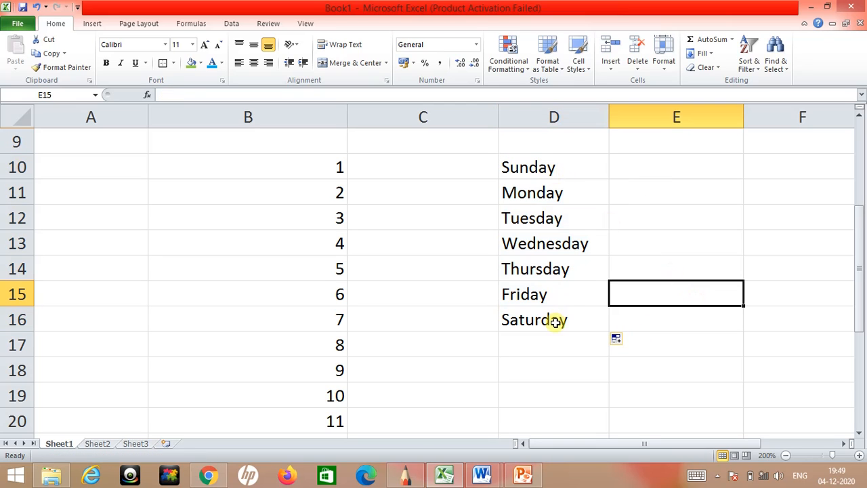
# - Enter January in cell E10 and autofill the months down to December in E21
pyautogui.click(643, 167)
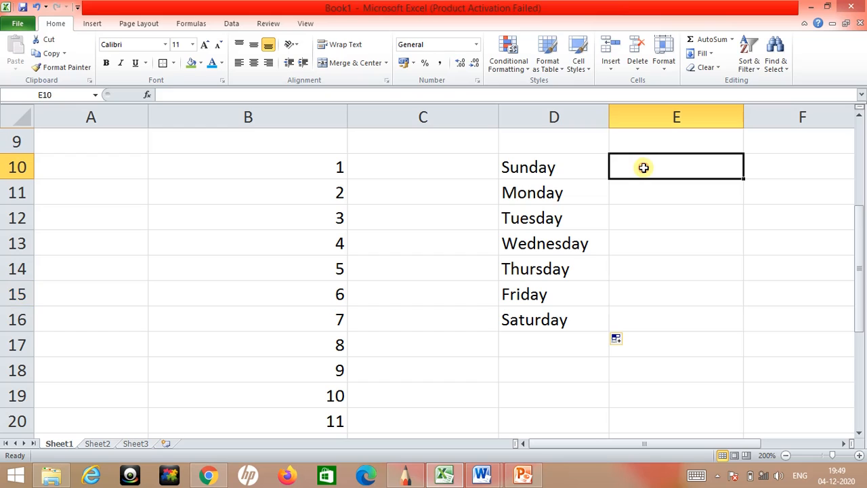
pyautogui.write('January')
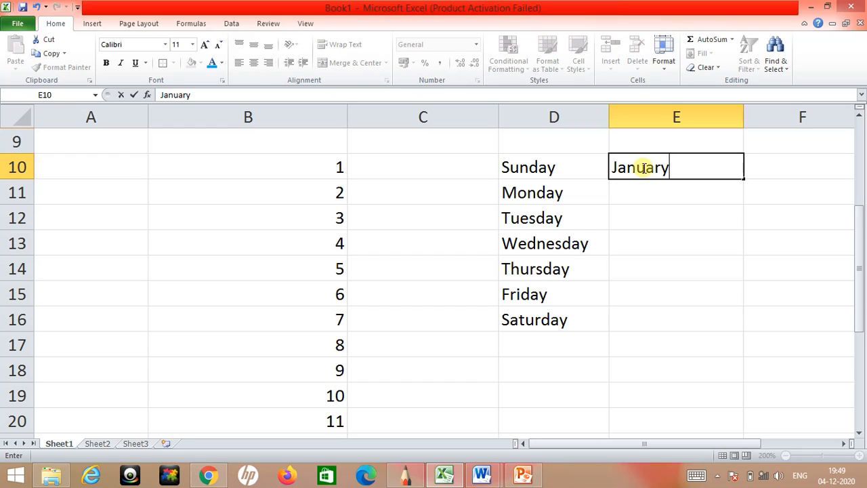
pyautogui.press('Return')
pyautogui.click(690, 169)
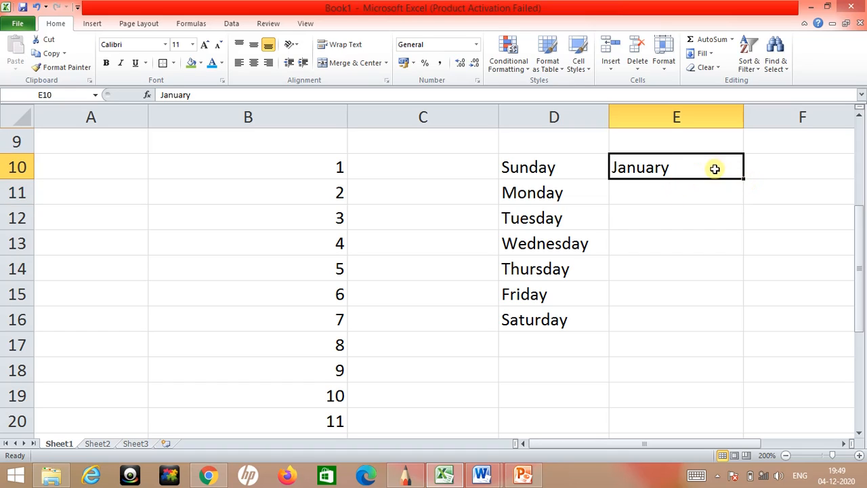
pyautogui.moveTo(742, 178); pyautogui.dragTo(734, 372)
pyautogui.click(548, 298)
pyautogui.scroll(1, 543, 296)
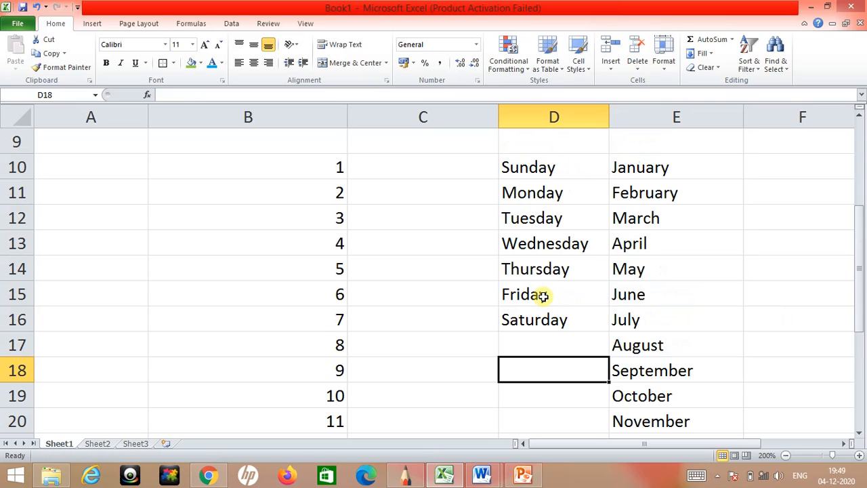
pyautogui.scroll(-1, 691, 174)
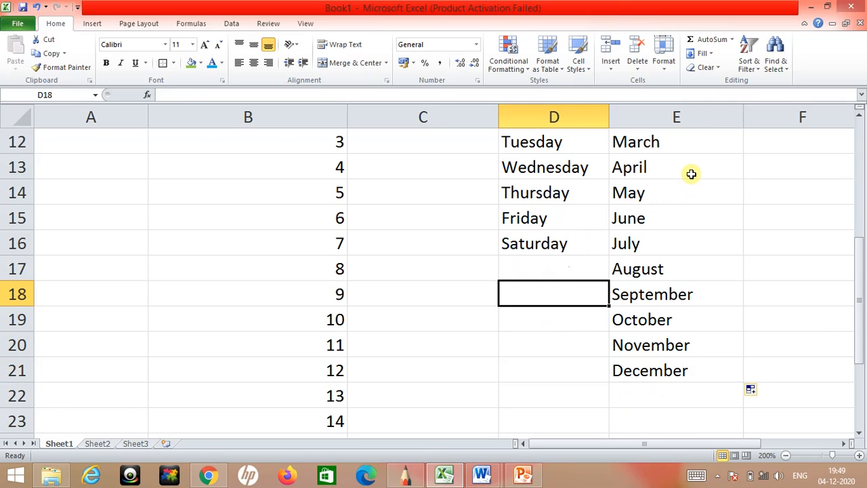
pyautogui.scroll(1, 691, 174)
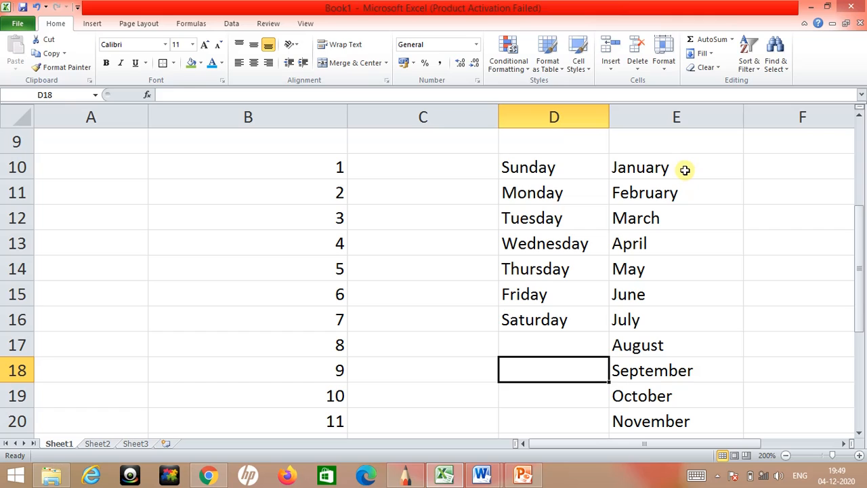
pyautogui.click(683, 169)
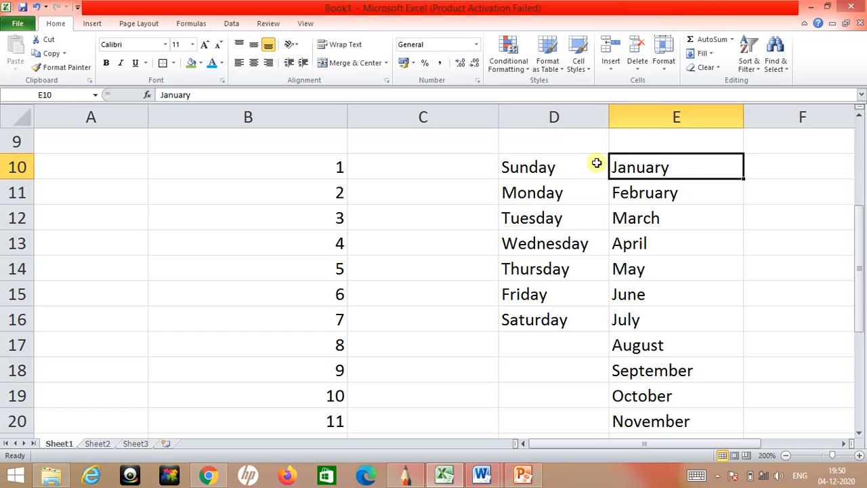
pyautogui.click(565, 165)
pyautogui.click(688, 166)
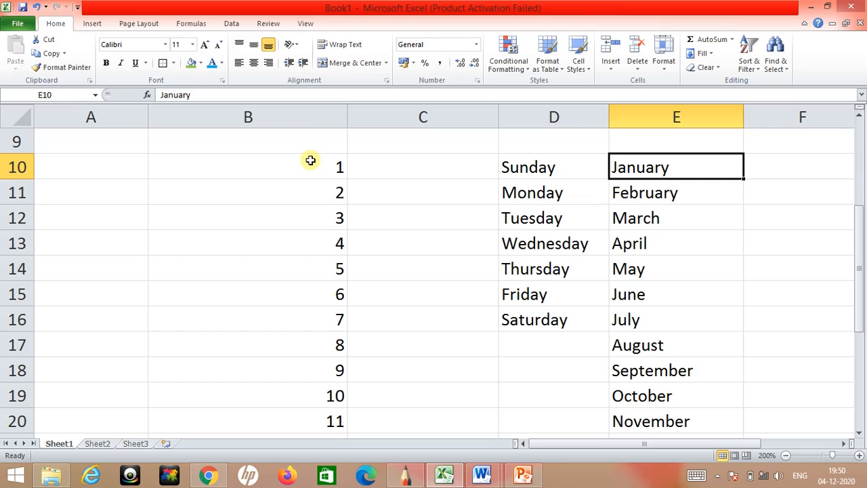
pyautogui.moveTo(311, 160); pyautogui.dragTo(300, 188)
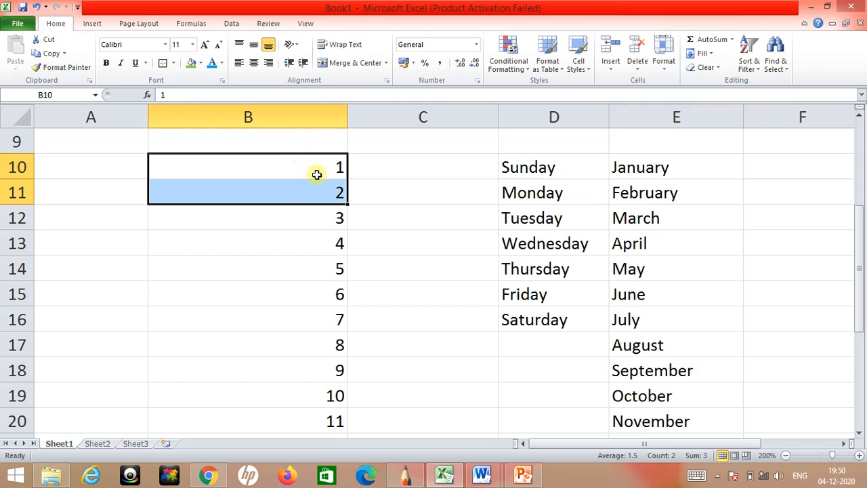
# - Enter 5 in cell C10 and 10 in cell C11
pyautogui.click(406, 163)
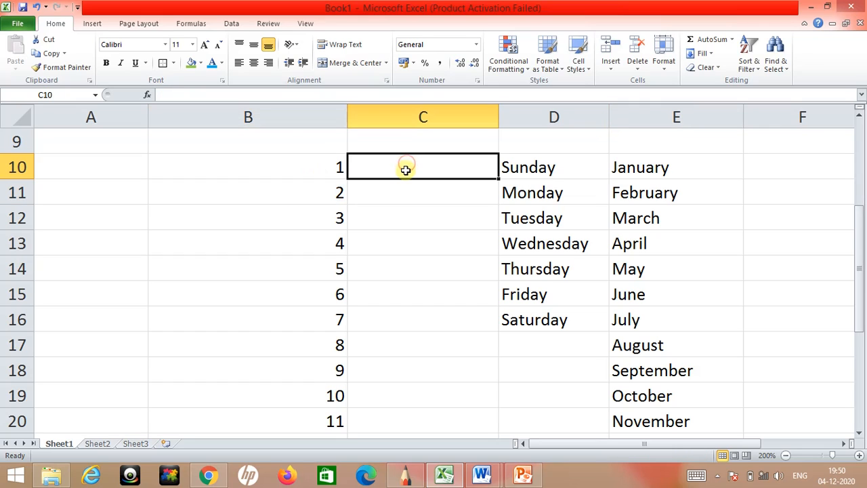
pyautogui.write('5')
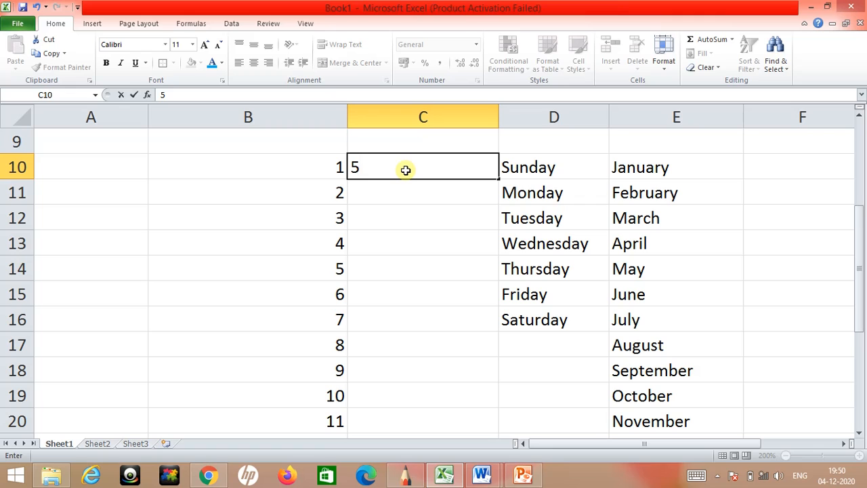
pyautogui.press('Return')
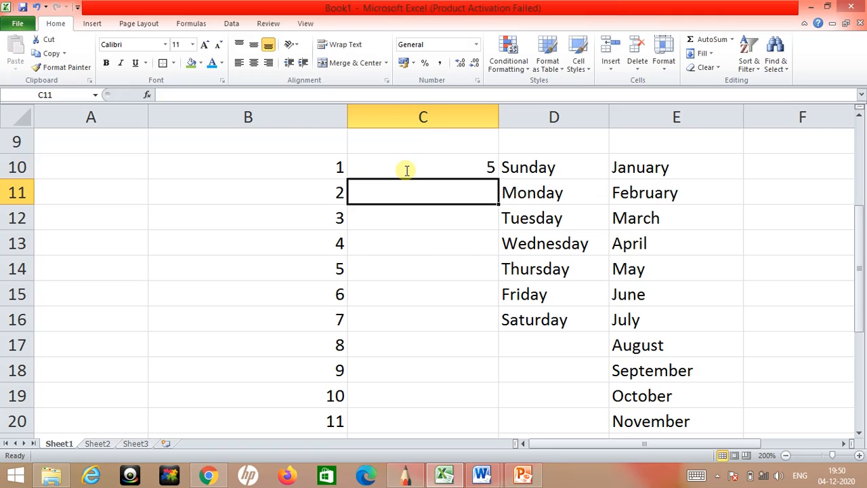
pyautogui.write('10')
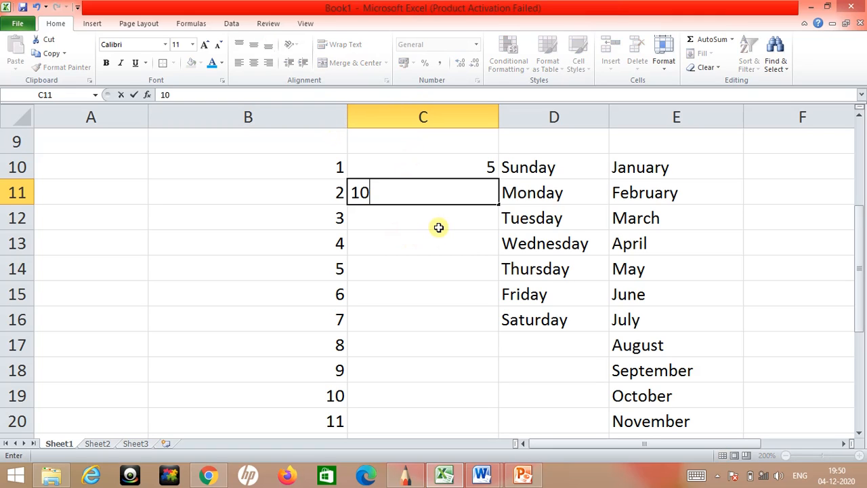
pyautogui.press('Return')
# - Autofill the multiples of five from C10:C11 down to 50 in cell C19
pyautogui.click(443, 168)
pyautogui.moveTo(443, 168); pyautogui.dragTo(496, 409)
pyautogui.click(519, 379)
pyautogui.moveTo(446, 166); pyautogui.dragTo(468, 387)
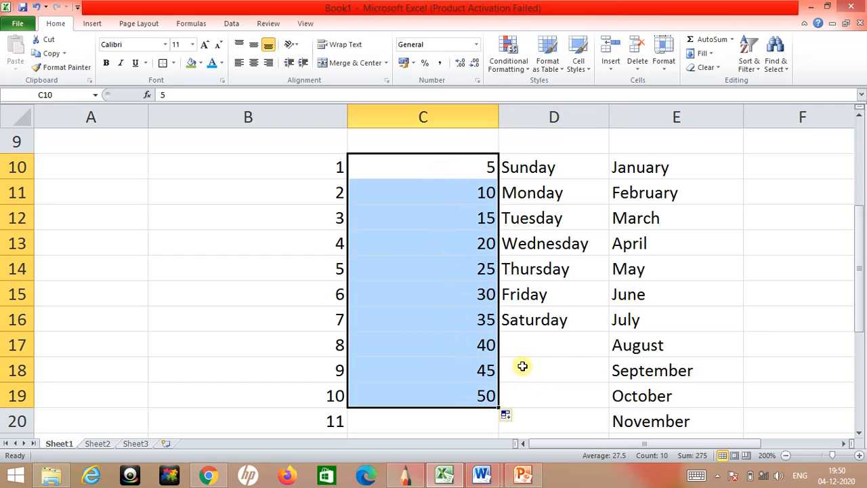
pyautogui.click(238, 193)
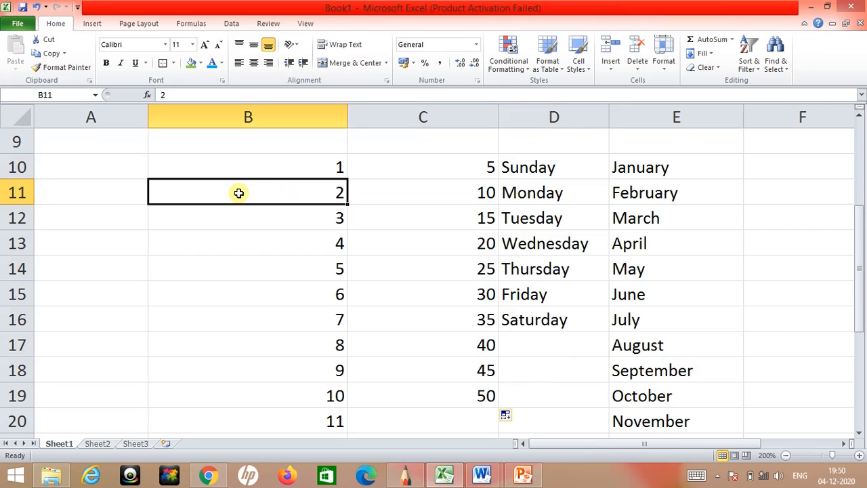
pyautogui.moveTo(258, 166); pyautogui.dragTo(285, 237)
pyautogui.click(364, 248)
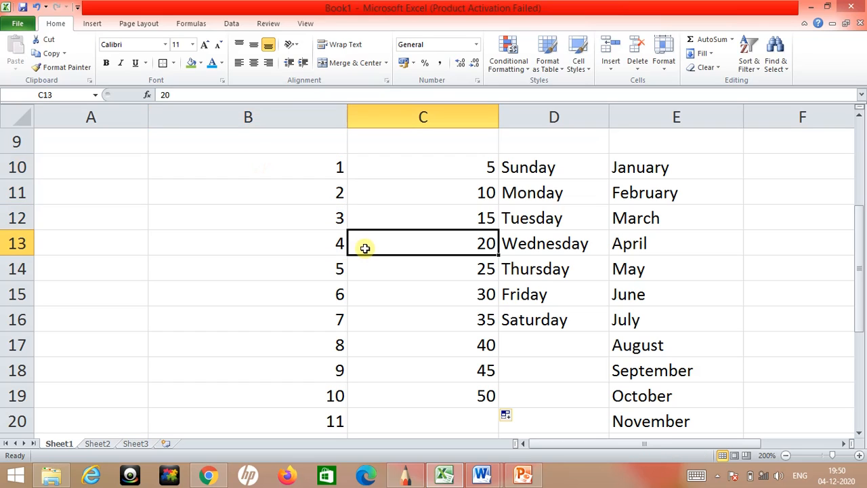